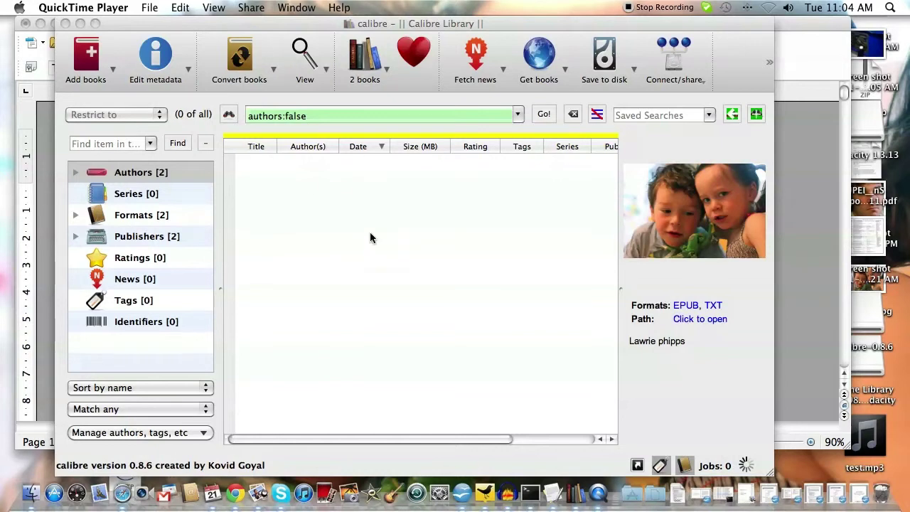
Step: Bring the calibre library window to the front
{"action": "left_click", "coordinate": [390, 25]}
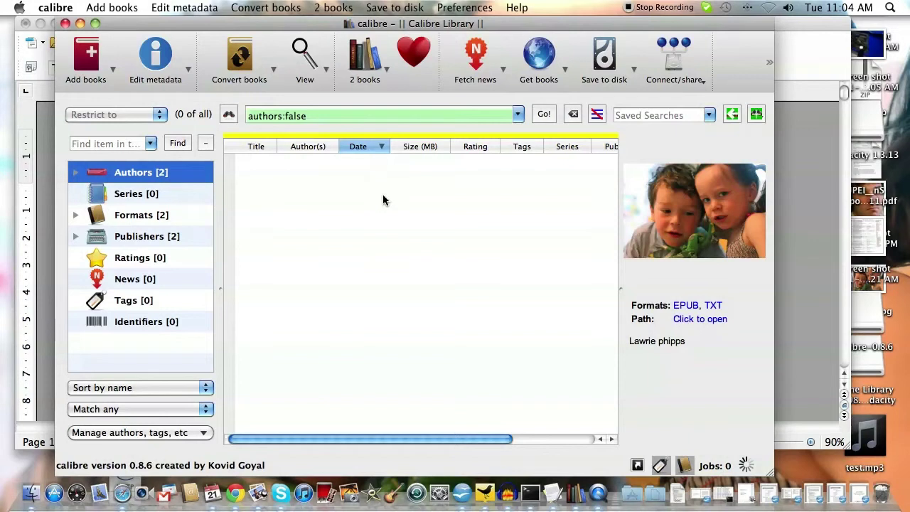
Step: Add an empty book with the author's name instead of Unknown, and select its new row
{"action": "left_click", "coordinate": [114, 7]}
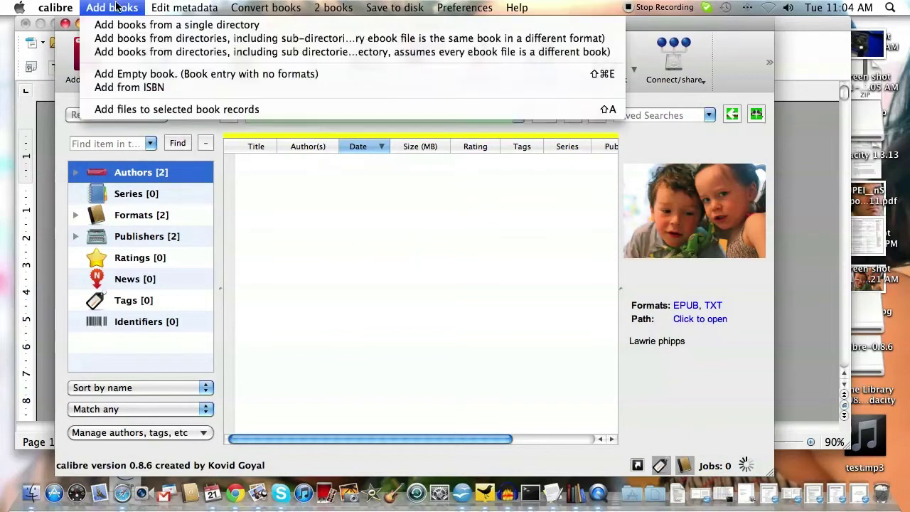
{"action": "left_click", "coordinate": [132, 77]}
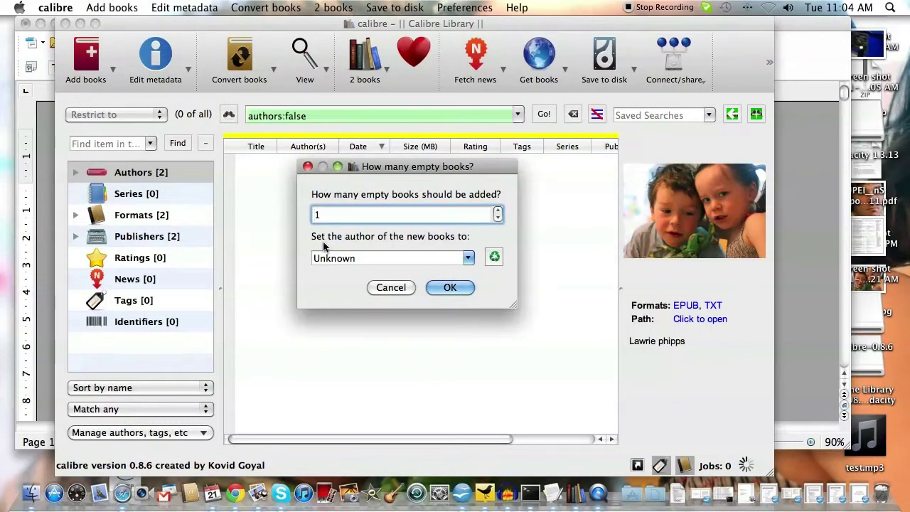
{"action": "left_click", "coordinate": [366, 258]}
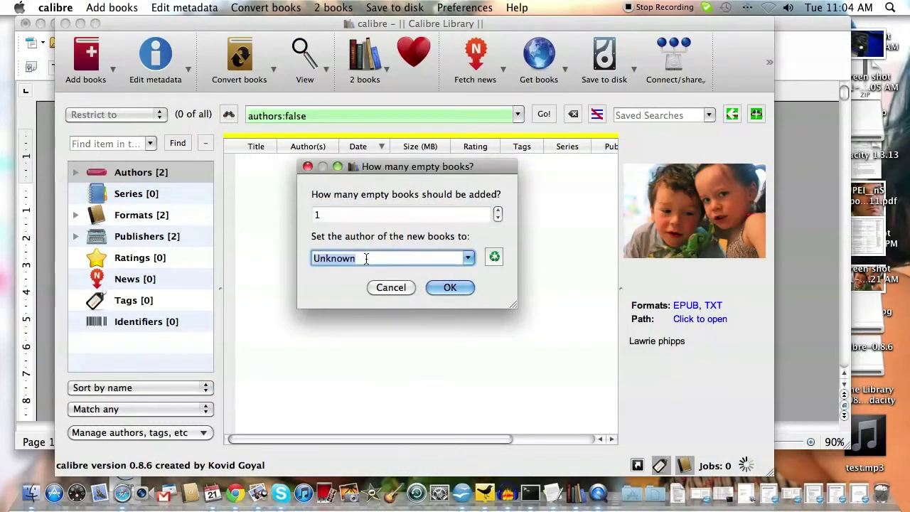
{"action": "type", "text": "dave"}
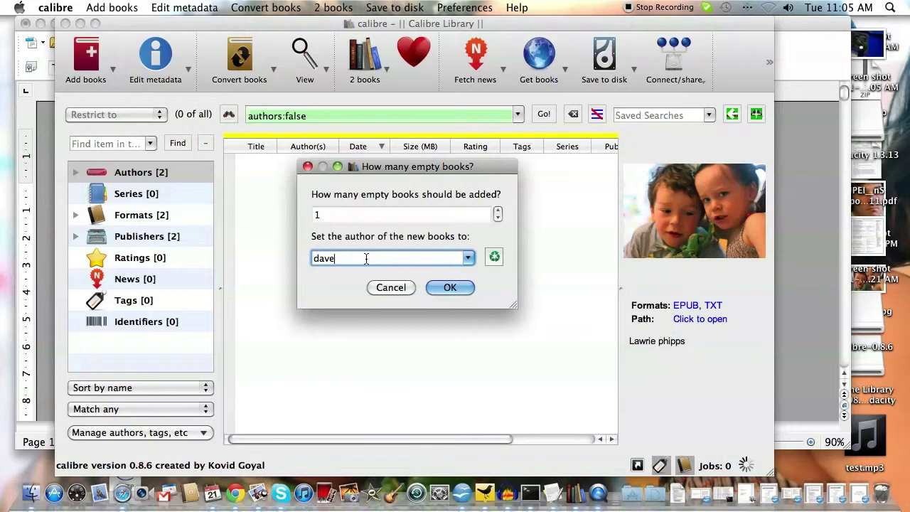
{"action": "key", "text": "Return"}
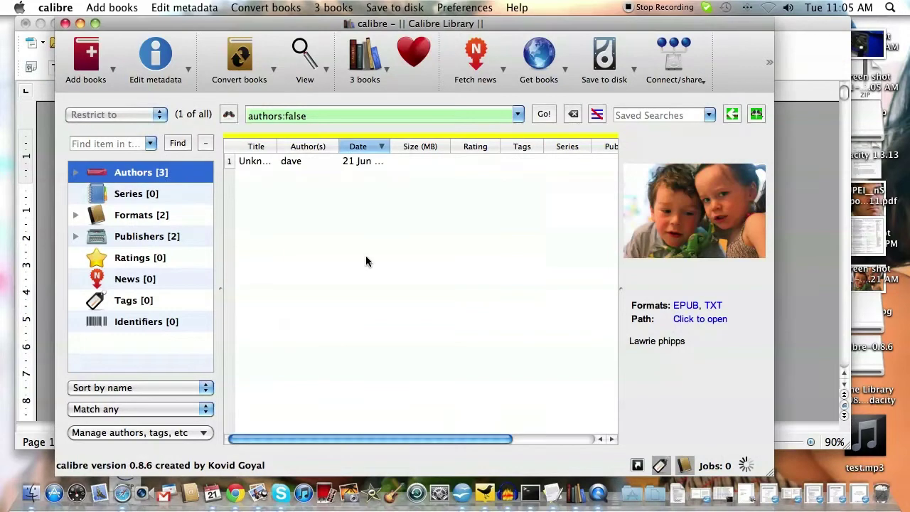
{"action": "left_click", "coordinate": [288, 162]}
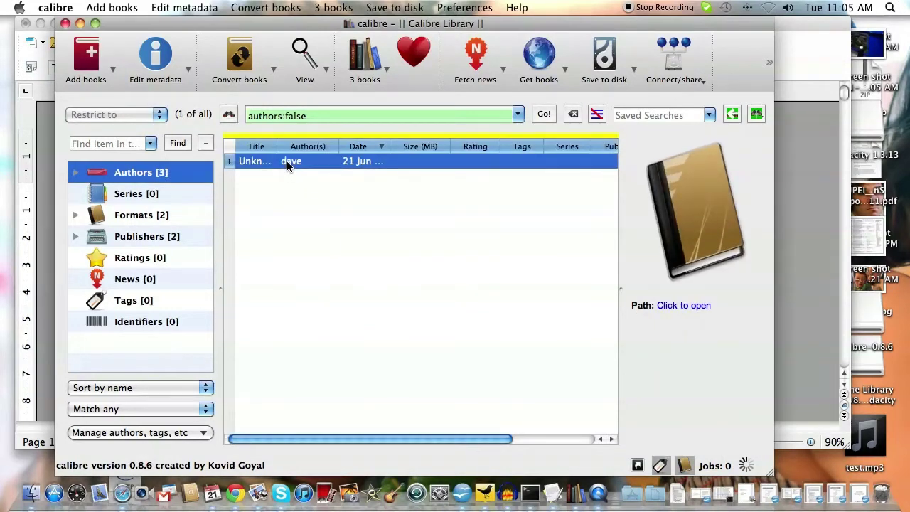
Step: In the metadata editor, set the book's title to 'Rhizomatic stuff'
{"action": "left_click", "coordinate": [156, 54]}
{"action": "double_click", "coordinate": [356, 66]}
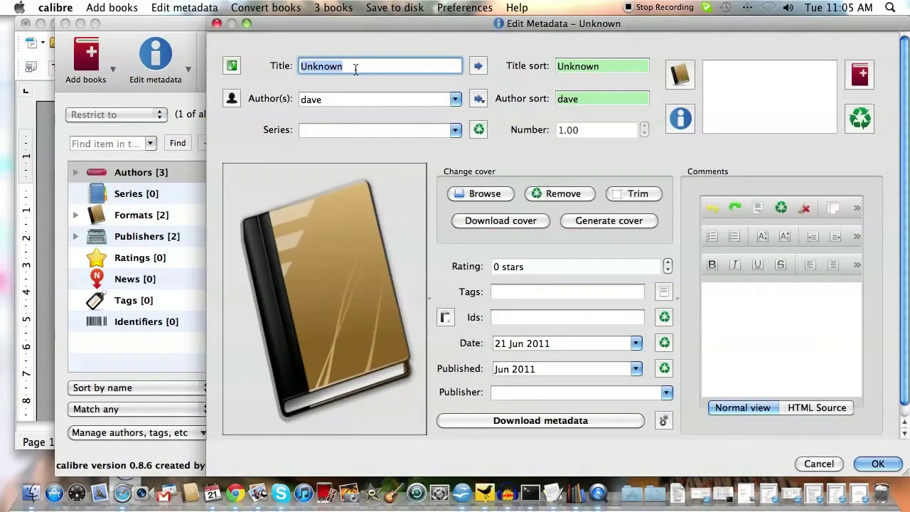
{"action": "type", "text": "Rih"}
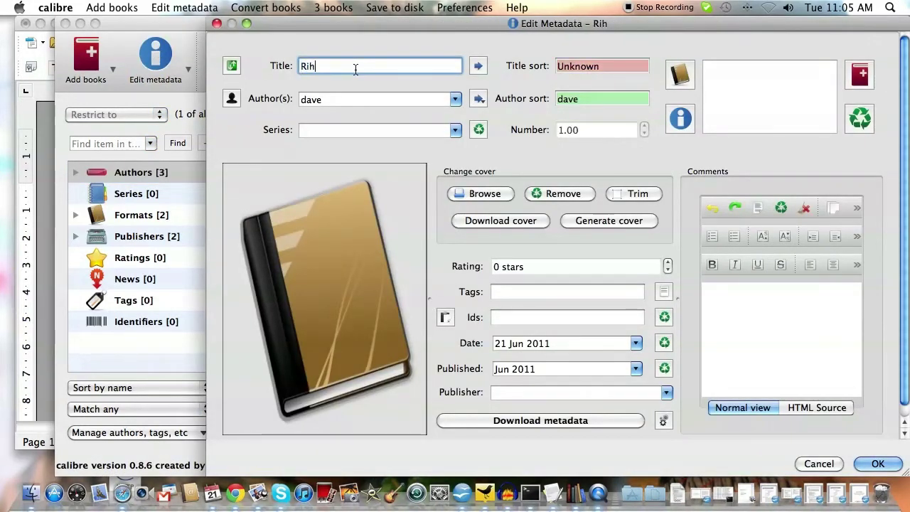
{"action": "key", "text": "BackSpace"}
{"action": "key", "text": "BackSpace"}
{"action": "type", "text": "hizomat"}
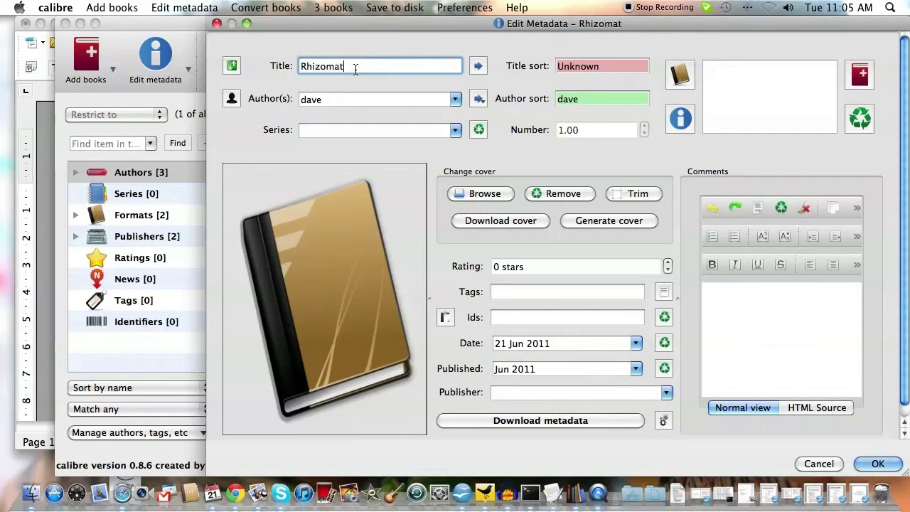
{"action": "type", "text": "ic stuff"}
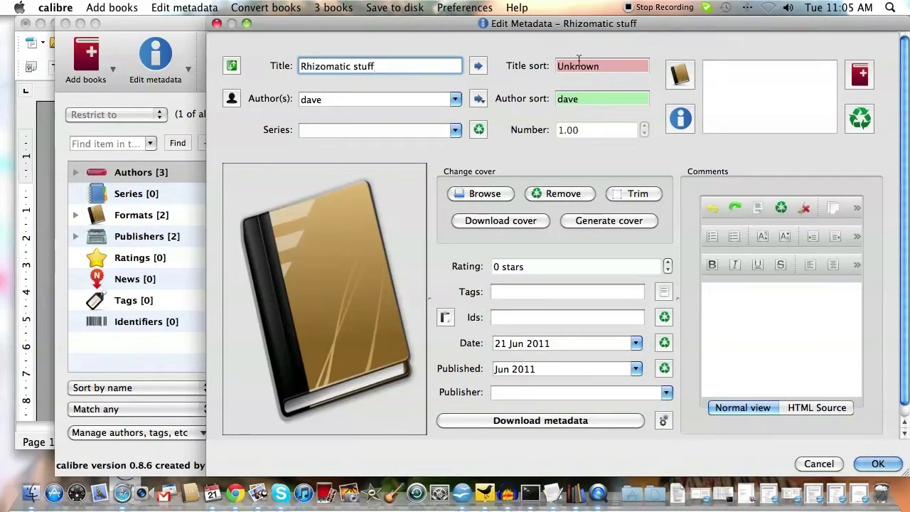
Step: Set the title sort to 'Rhizomatic stuff' with a capital R
{"action": "left_click", "coordinate": [587, 64]}
{"action": "double_click", "coordinate": [586, 64]}
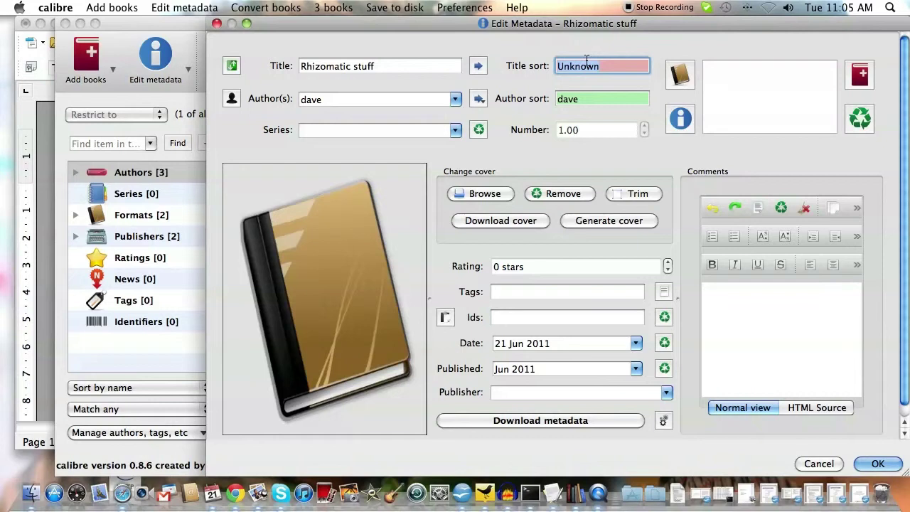
{"action": "type", "text": "rhizomatic stuff"}
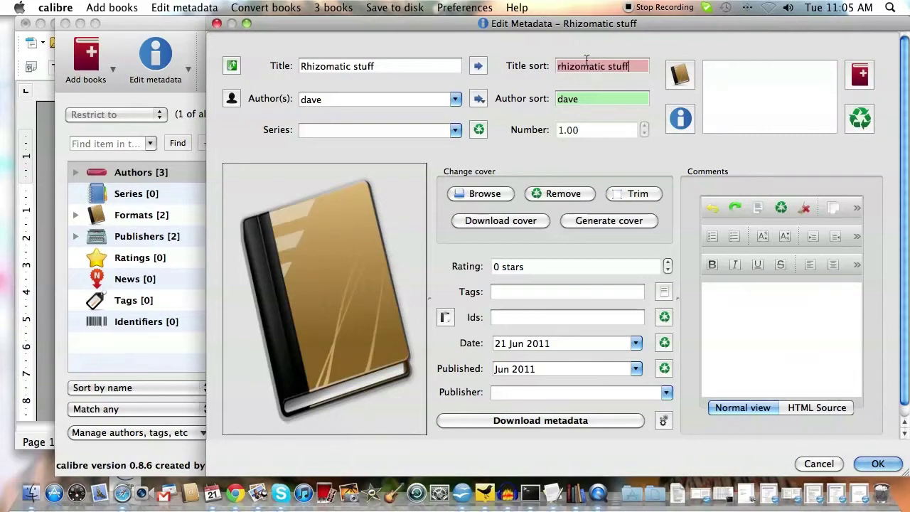
{"action": "key", "text": "Tab"}
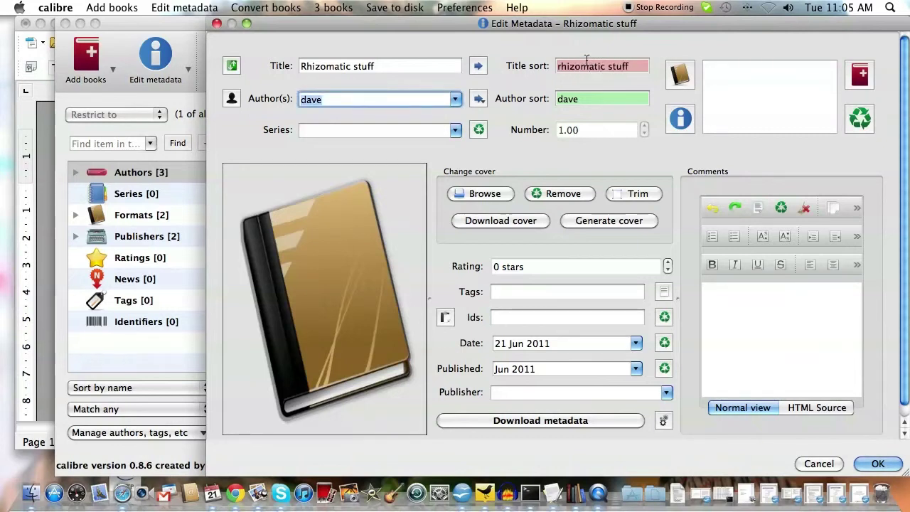
{"action": "left_click", "coordinate": [558, 66]}
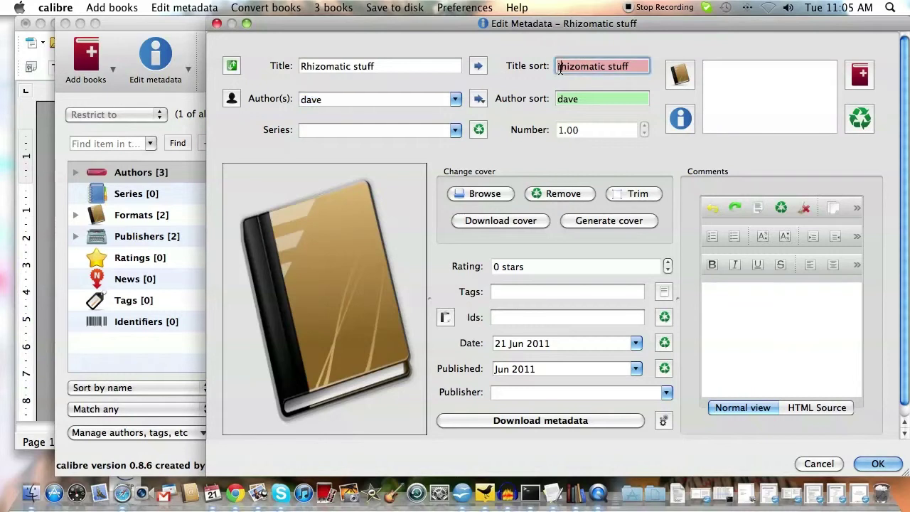
{"action": "key", "text": "BackSpace"}
{"action": "type", "text": "R"}
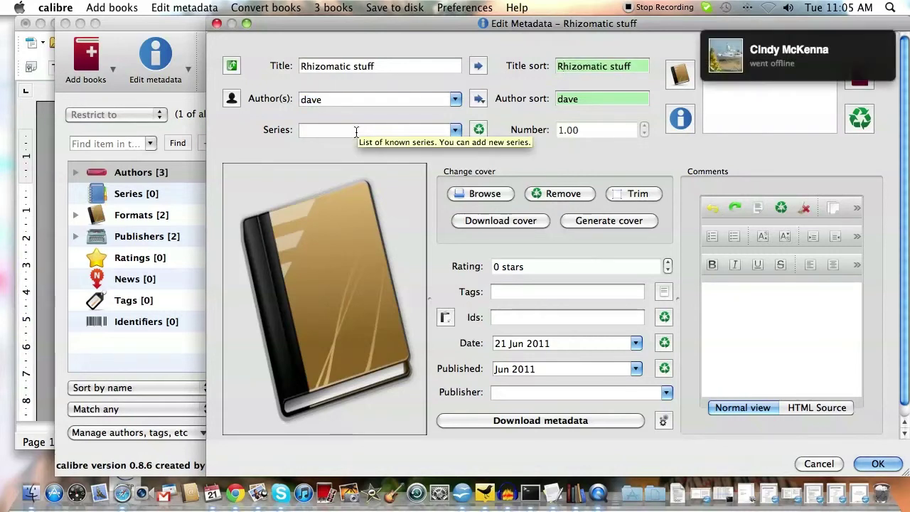
Step: Set the photo oandpoe.jpg as the book's cover image
{"action": "left_click", "coordinate": [478, 194]}
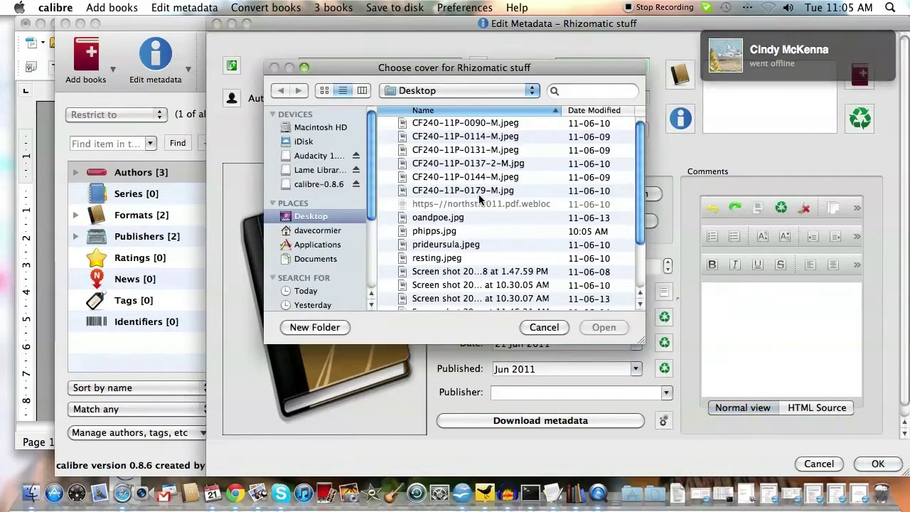
{"action": "left_click", "coordinate": [450, 218]}
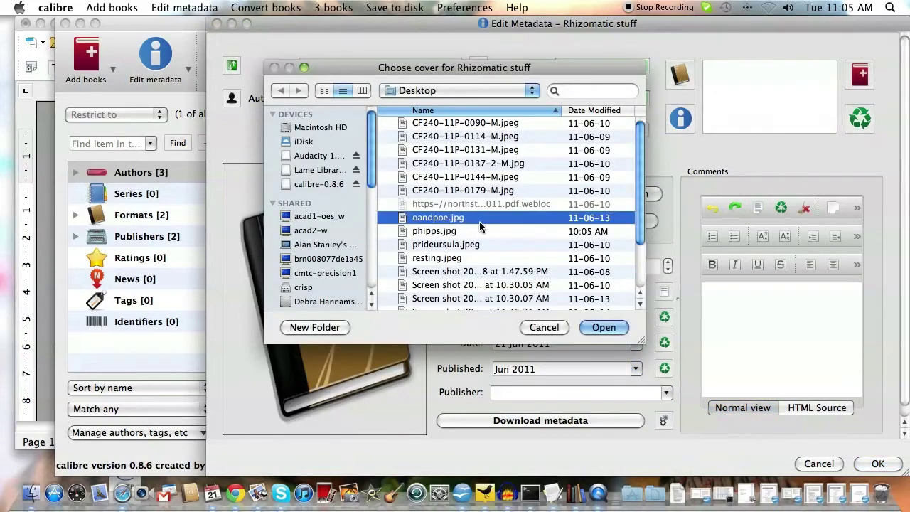
{"action": "left_click", "coordinate": [607, 327]}
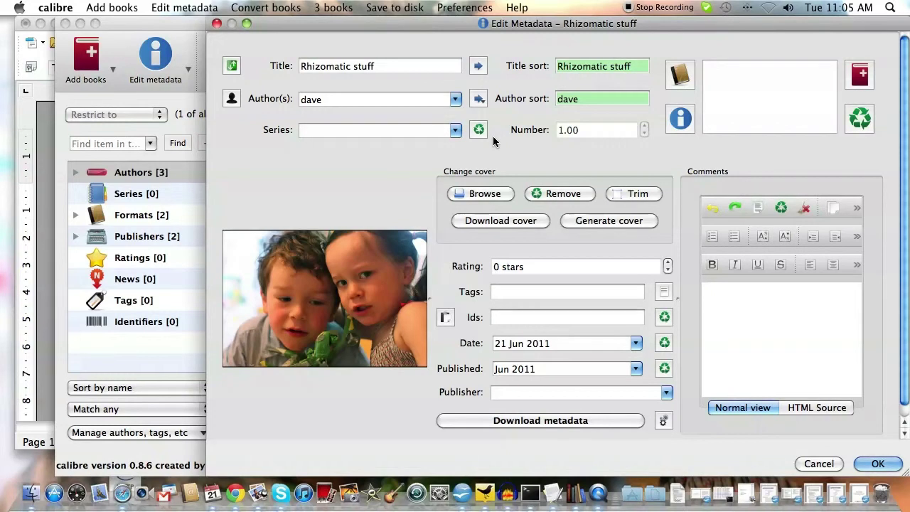
Step: Save the metadata, expand Authors, widen the Title column, then switch to the Writer document
{"action": "left_click", "coordinate": [878, 464]}
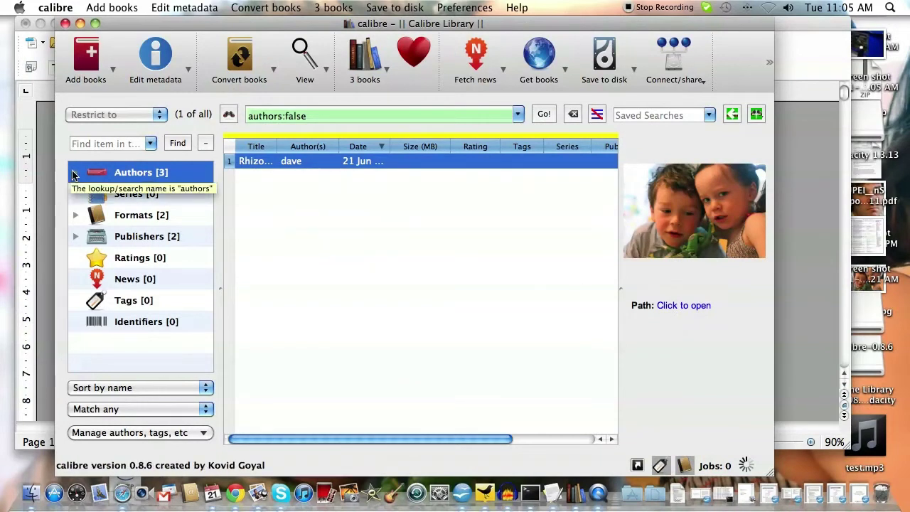
{"action": "double_click", "coordinate": [135, 178]}
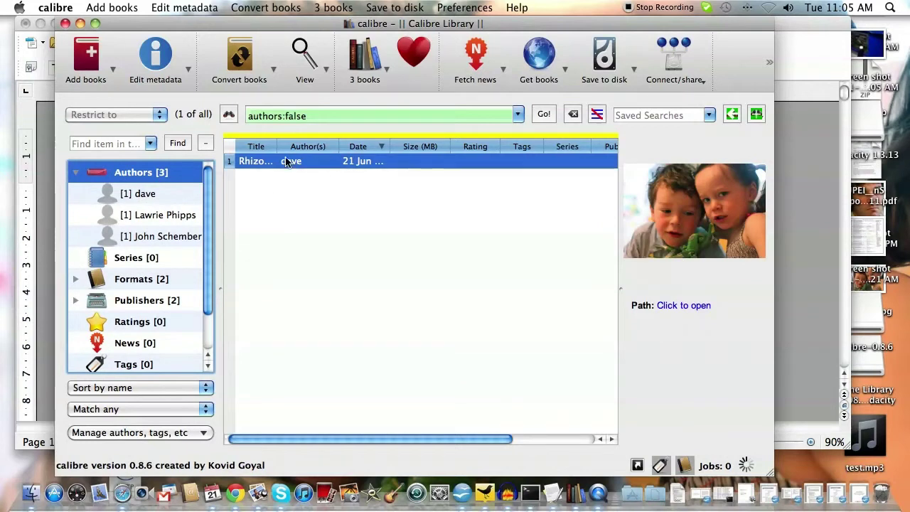
{"action": "left_click_drag", "start_coordinate": [277, 150], "coordinate": [338, 150]}
{"action": "left_click", "coordinate": [336, 193]}
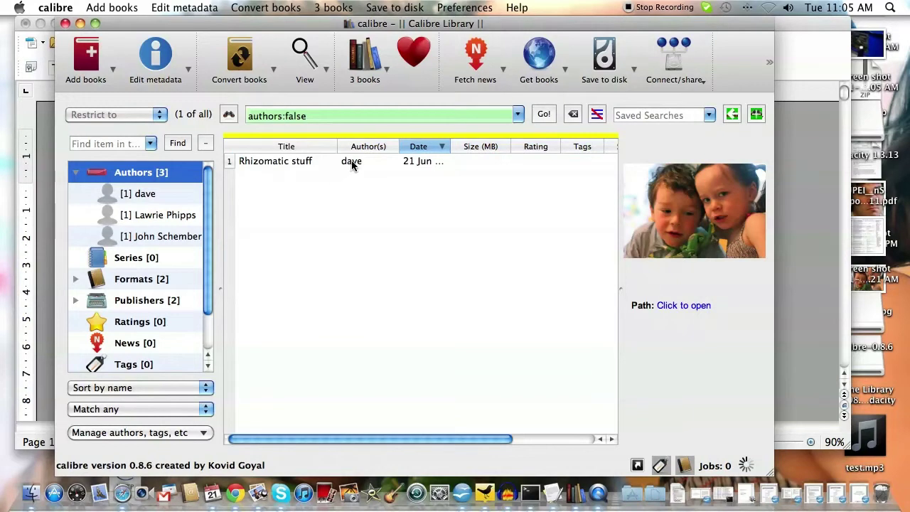
{"action": "left_click", "coordinate": [352, 162]}
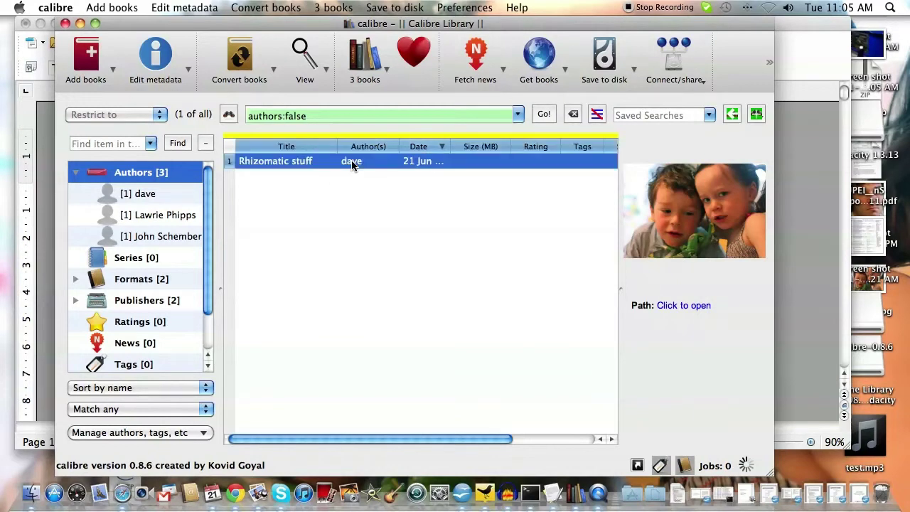
{"action": "left_click", "coordinate": [50, 161]}
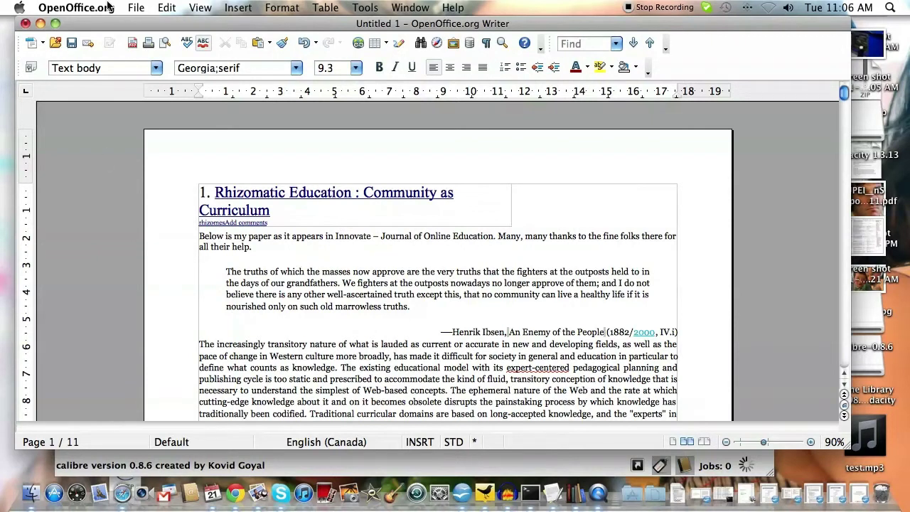
Step: Save the Writer paper as a Text (.txt) file named 'rhizome' on the Desktop
{"action": "left_click", "coordinate": [137, 7]}
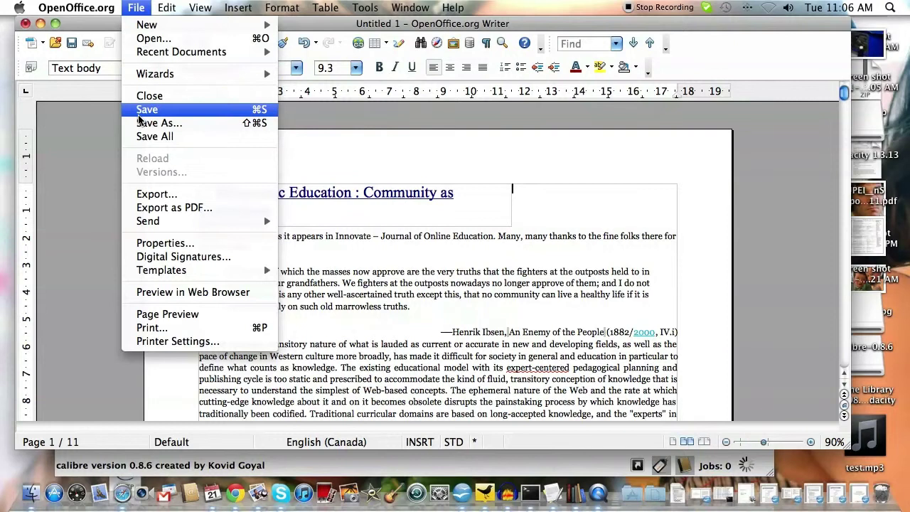
{"action": "left_click", "coordinate": [149, 124]}
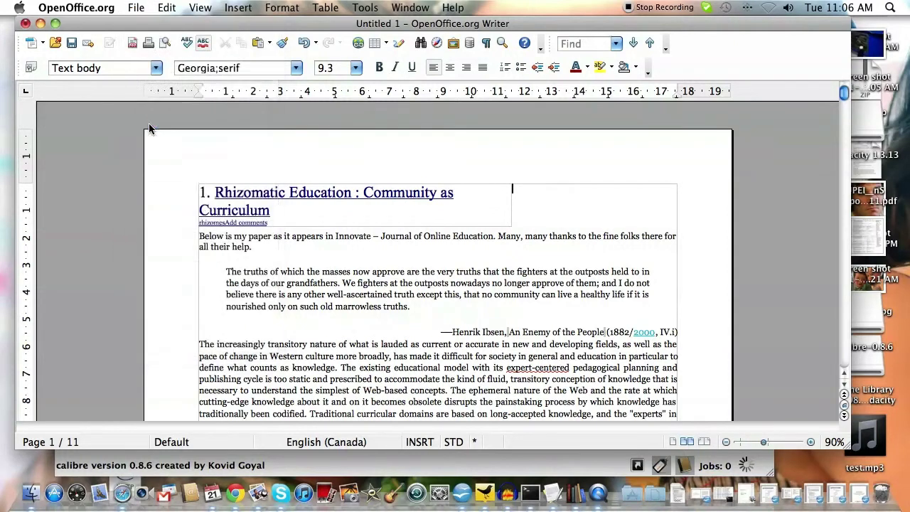
{"action": "left_click", "coordinate": [464, 178]}
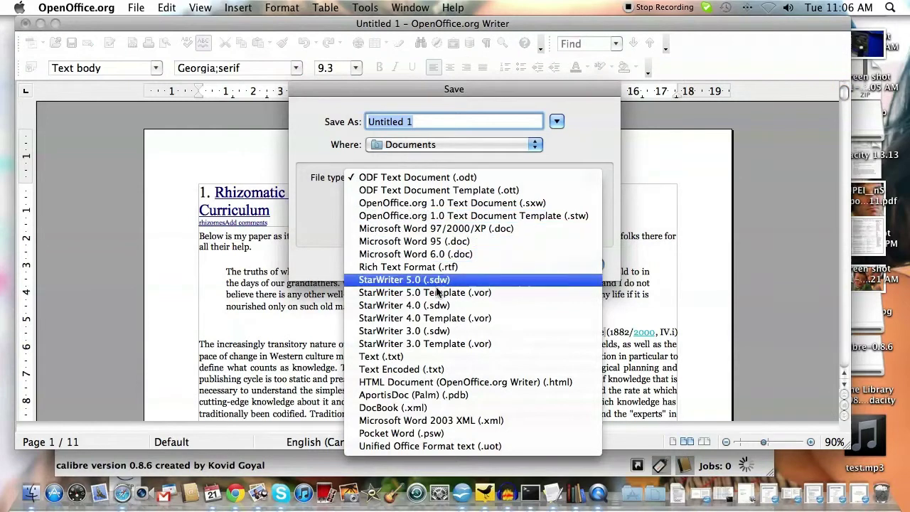
{"action": "left_click", "coordinate": [415, 357]}
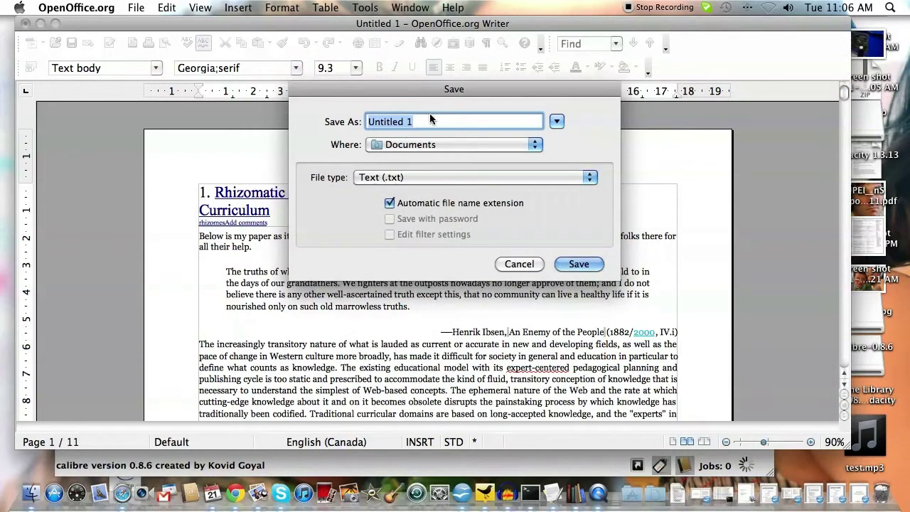
{"action": "type", "text": "rhizome"}
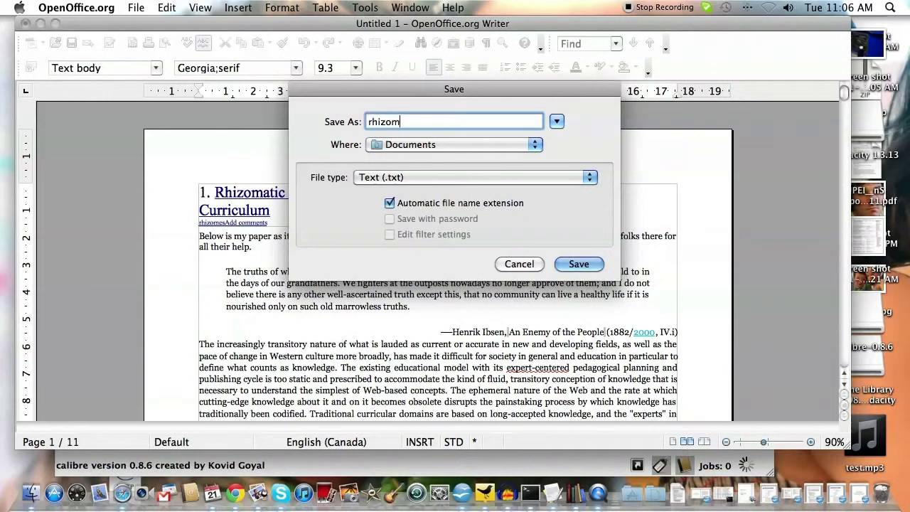
{"action": "left_click", "coordinate": [460, 142]}
{"action": "left_click", "coordinate": [430, 248]}
{"action": "left_click", "coordinate": [577, 265]}
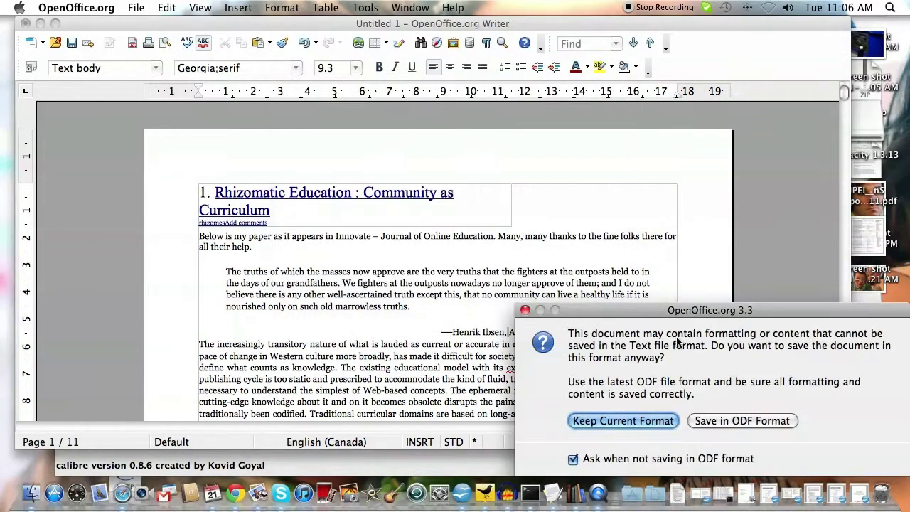
Step: Keep the Text format, scroll through the saved rhizome.txt, then return to calibre
{"action": "left_click", "coordinate": [625, 420]}
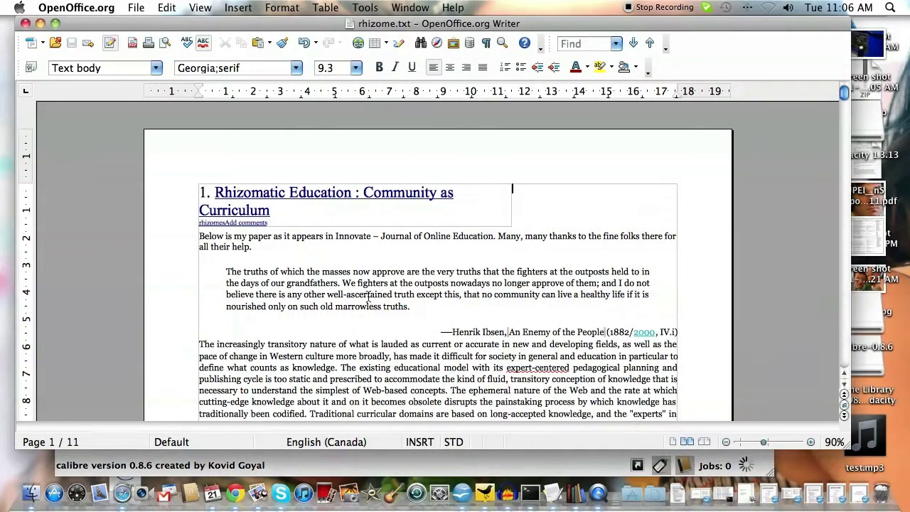
{"action": "scroll", "coordinate": [368, 297], "scroll_direction": "down", "scroll_amount": 20}
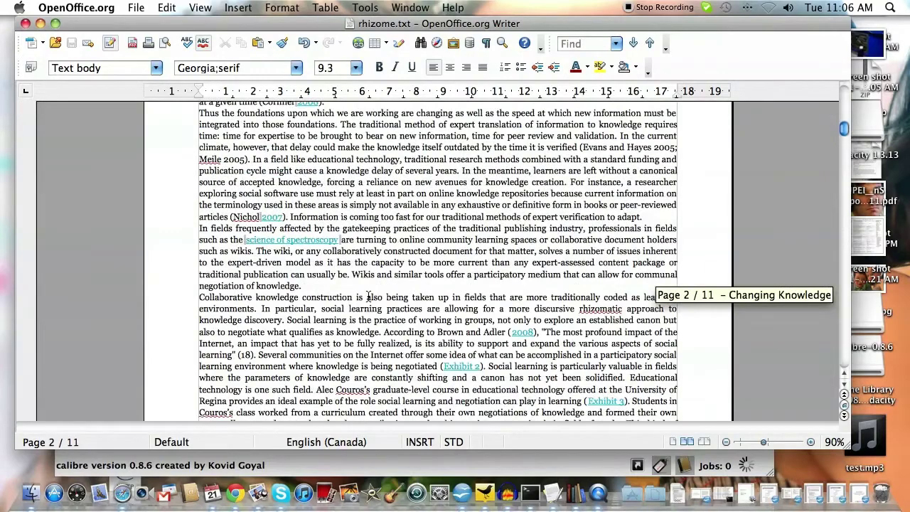
{"action": "scroll", "coordinate": [368, 297], "scroll_direction": "up", "scroll_amount": 20}
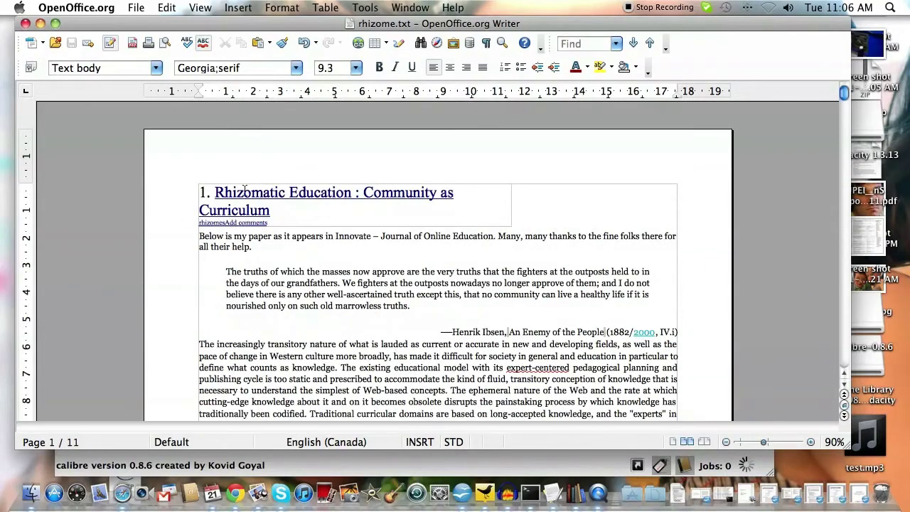
{"action": "scroll", "coordinate": [292, 238], "scroll_direction": "down", "scroll_amount": 20}
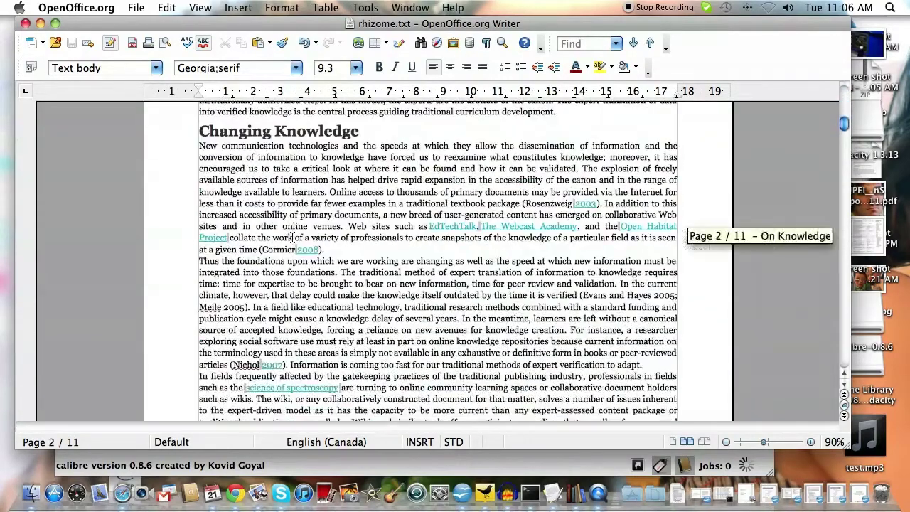
{"action": "scroll", "coordinate": [292, 238], "scroll_direction": "down", "scroll_amount": 15}
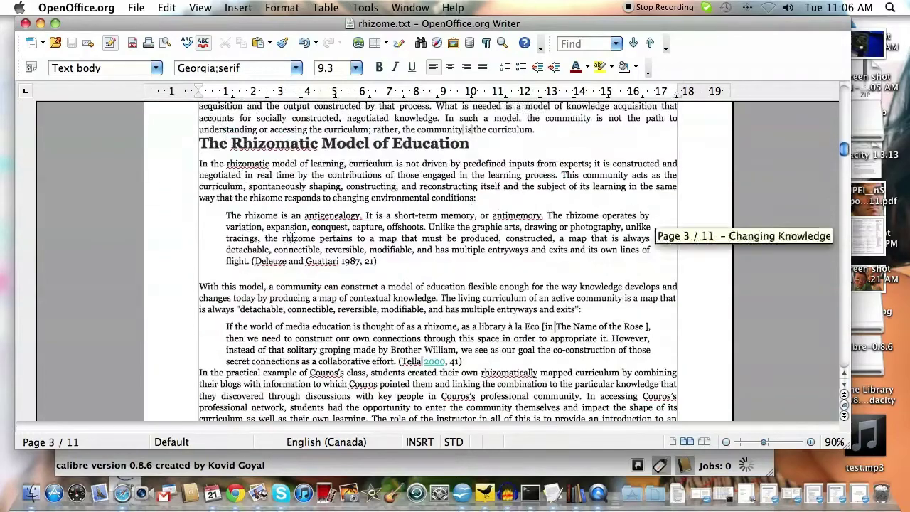
{"action": "scroll", "coordinate": [292, 237], "scroll_direction": "down", "scroll_amount": 20}
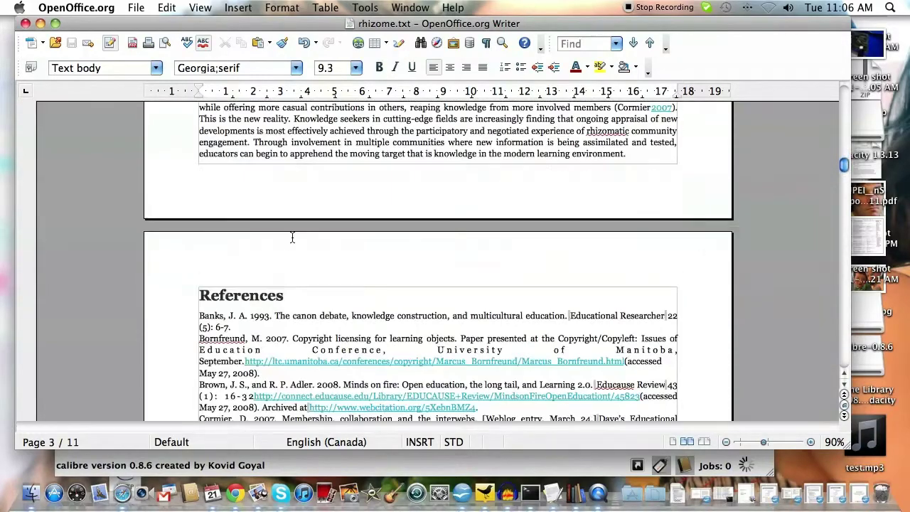
{"action": "scroll", "coordinate": [292, 239], "scroll_direction": "down", "scroll_amount": 4}
{"action": "scroll", "coordinate": [292, 237], "scroll_direction": "down", "scroll_amount": 8}
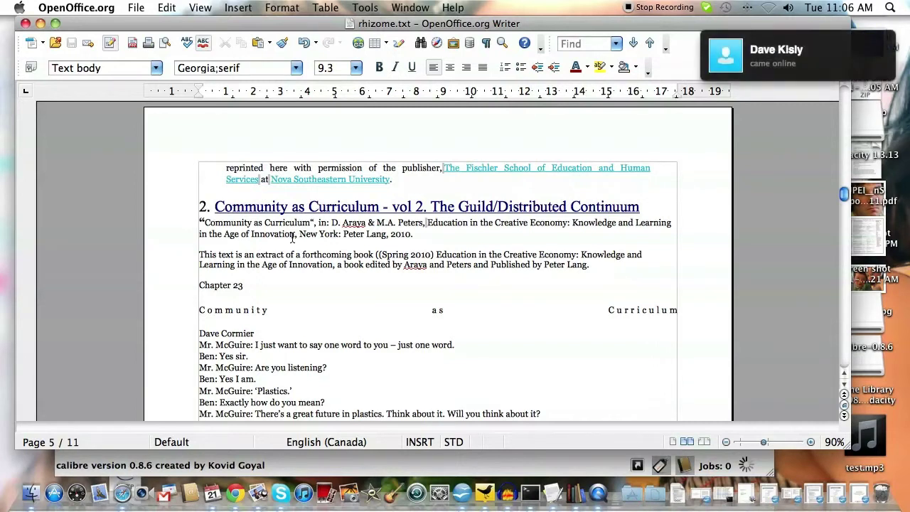
{"action": "left_click", "coordinate": [452, 473]}
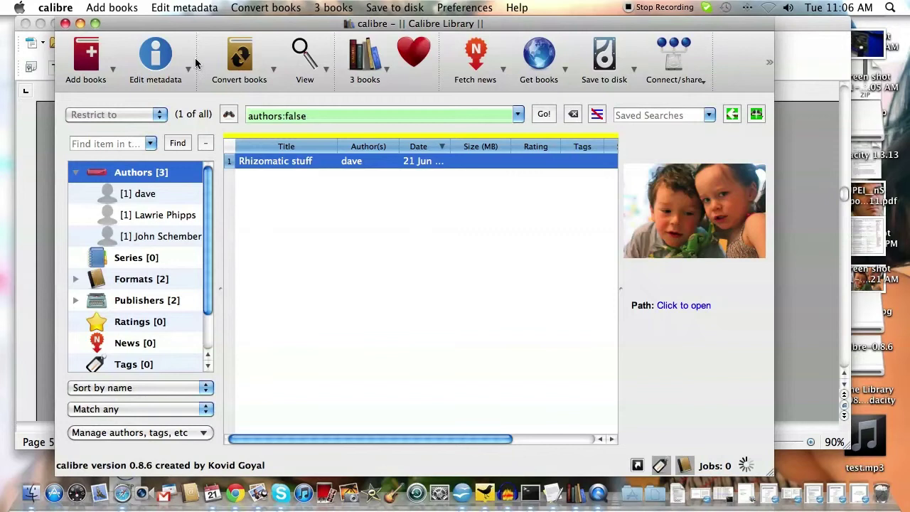
Step: Add rhizome.txt from the Desktop as the book's TXT format and save the changes
{"action": "left_click", "coordinate": [155, 57]}
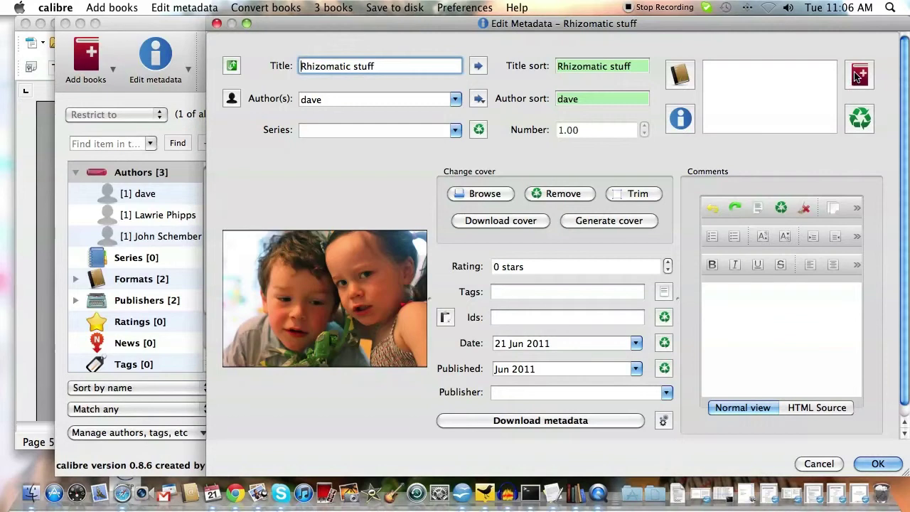
{"action": "left_click", "coordinate": [858, 75]}
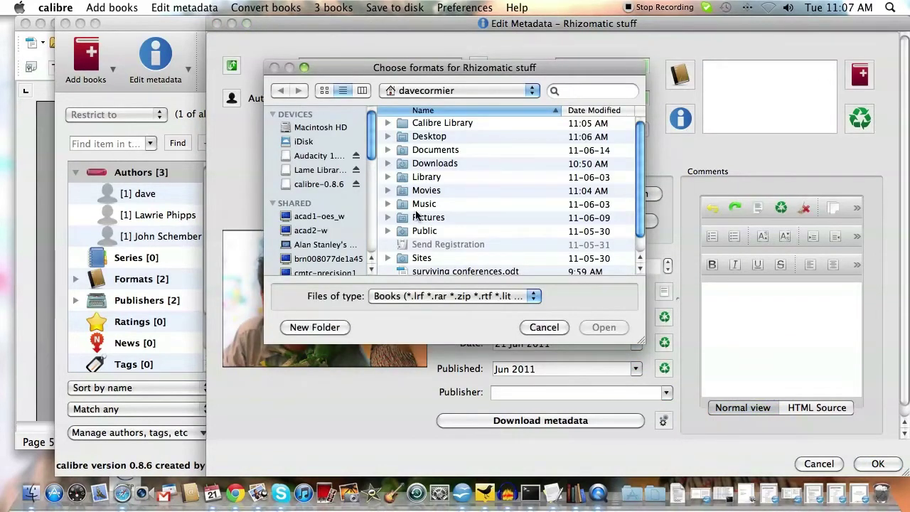
{"action": "scroll", "coordinate": [299, 183], "scroll_direction": "down", "scroll_amount": 5}
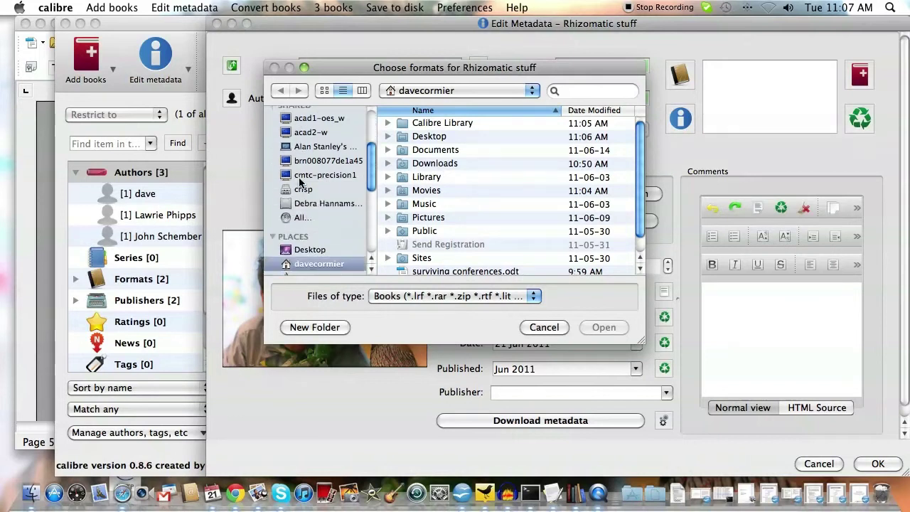
{"action": "left_click", "coordinate": [310, 242]}
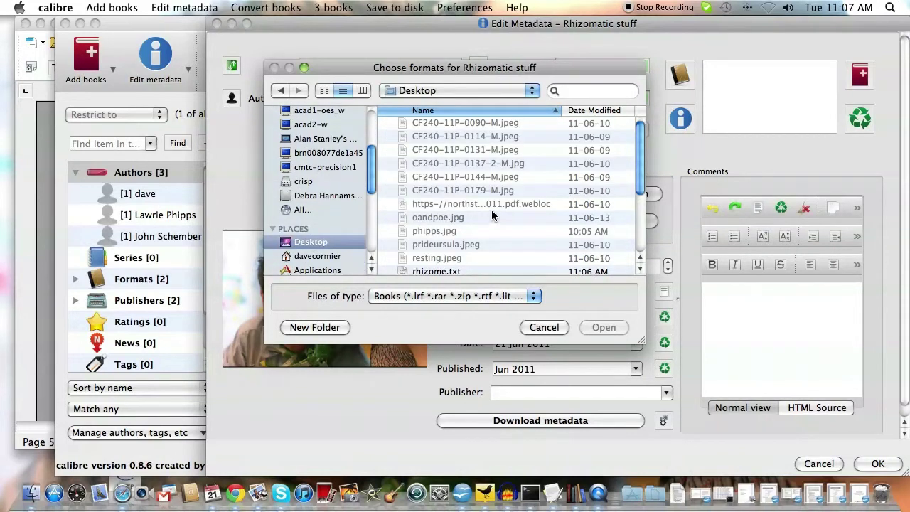
{"action": "scroll", "coordinate": [491, 209], "scroll_direction": "down", "scroll_amount": 2}
{"action": "left_click", "coordinate": [454, 243]}
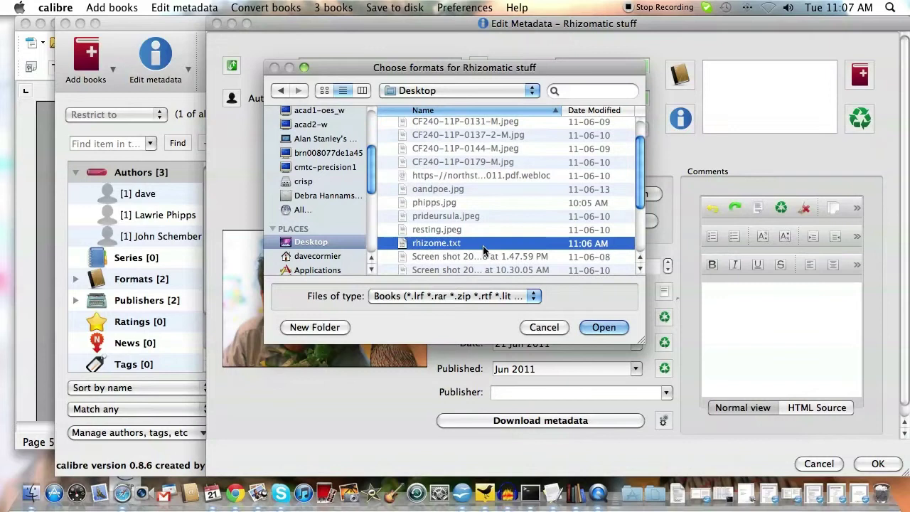
{"action": "left_click", "coordinate": [608, 327]}
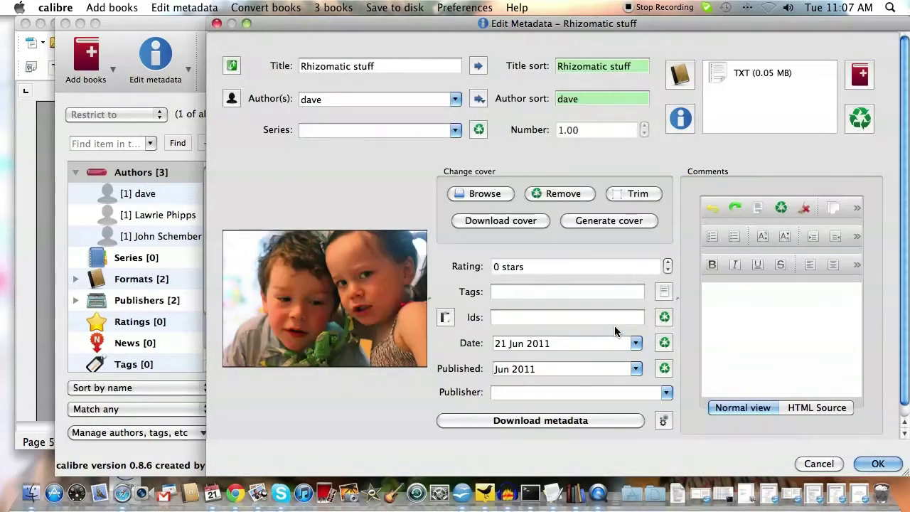
{"action": "left_click", "coordinate": [883, 466]}
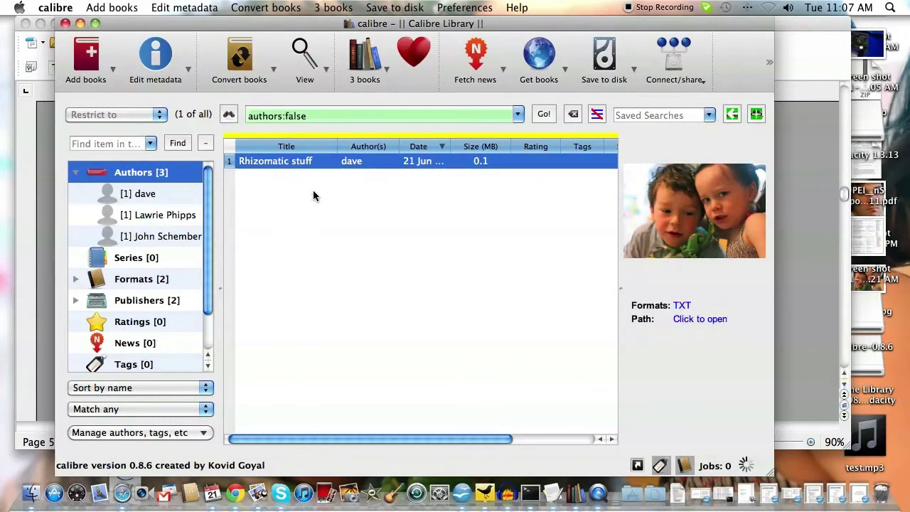
Step: Convert Rhizomatic stuff from TXT to EPUB, entering the author's name as publisher
{"action": "left_click", "coordinate": [240, 66]}
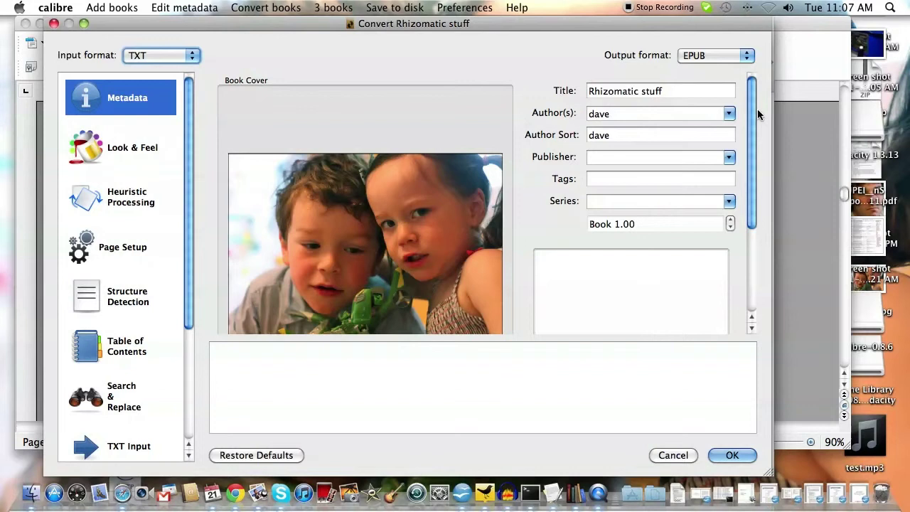
{"action": "left_click", "coordinate": [691, 55]}
{"action": "left_click", "coordinate": [693, 58]}
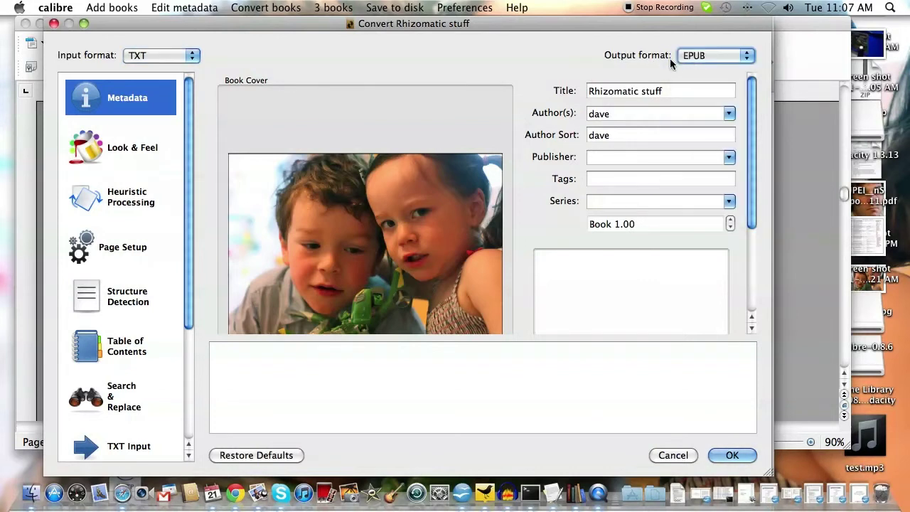
{"action": "left_click", "coordinate": [640, 156]}
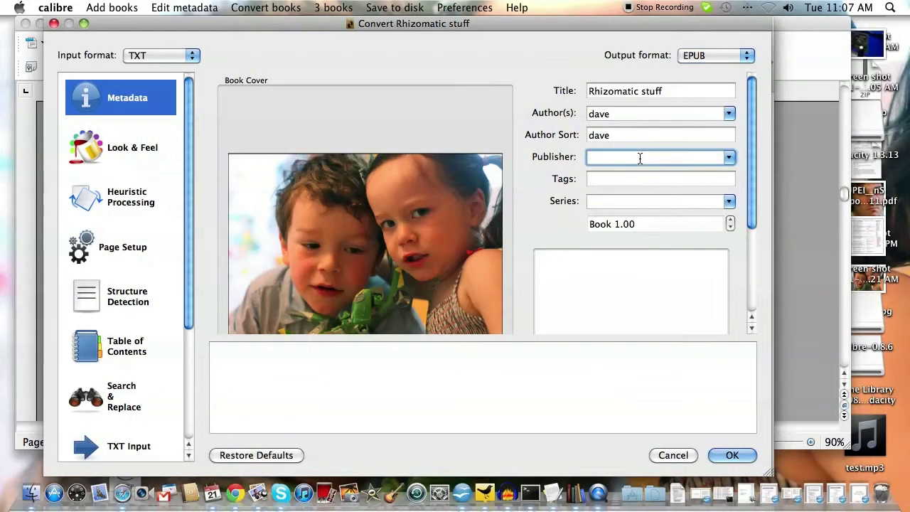
{"action": "type", "text": "dave"}
{"action": "key", "text": "Return"}
{"action": "left_click", "coordinate": [634, 201]}
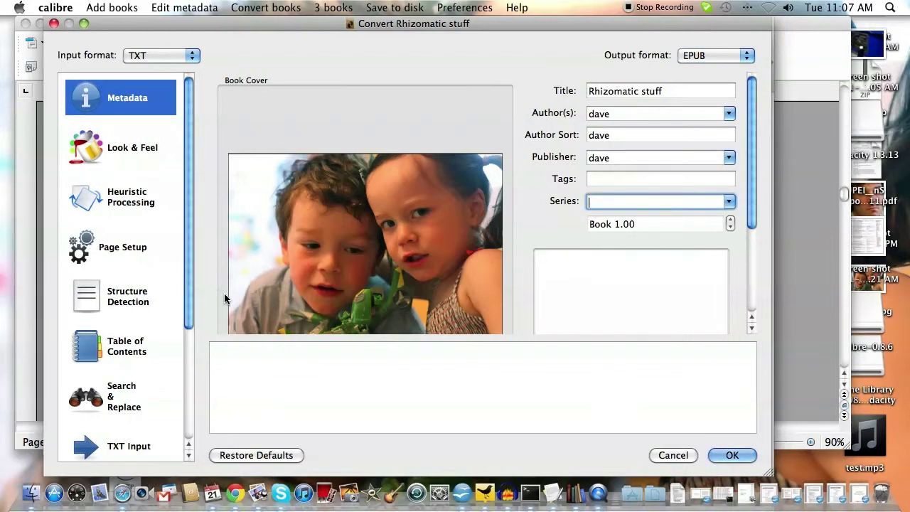
{"action": "left_click", "coordinate": [735, 455]}
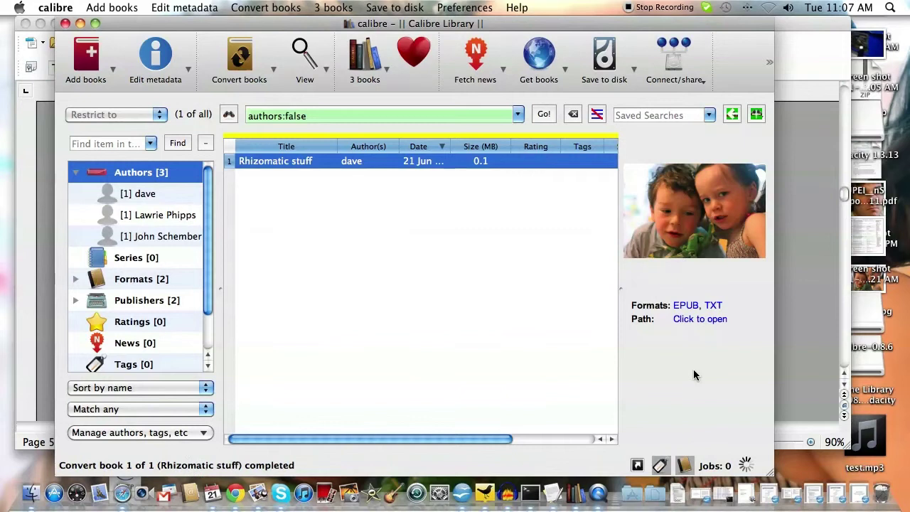
{"action": "left_click", "coordinate": [687, 306]}
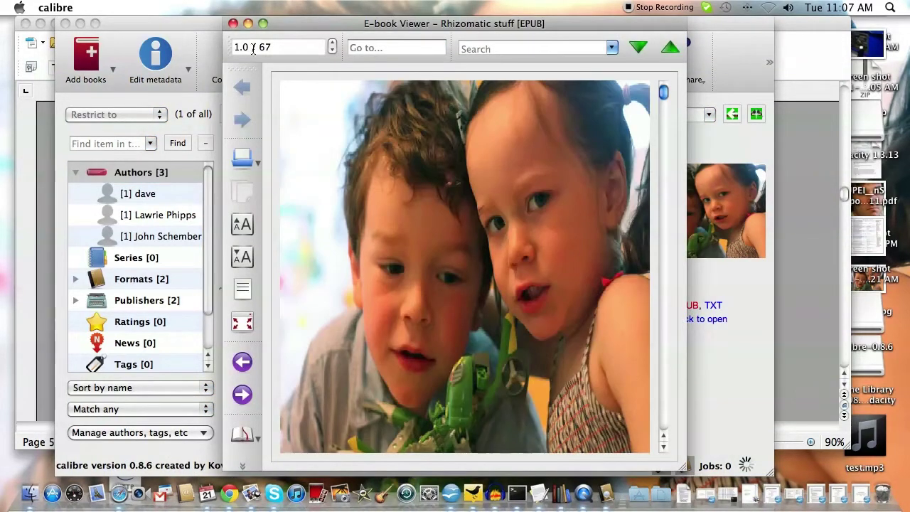
{"action": "scroll", "coordinate": [503, 215], "scroll_direction": "down", "scroll_amount": 10}
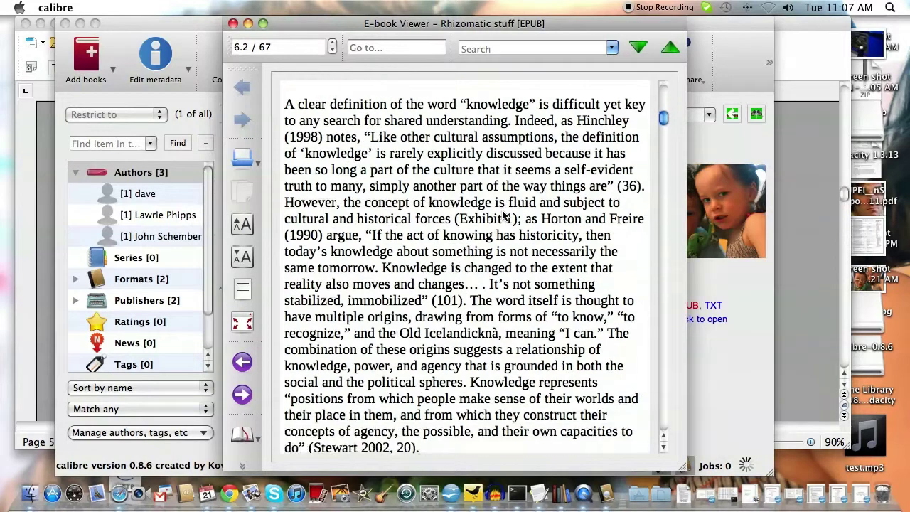
{"action": "scroll", "coordinate": [504, 214], "scroll_direction": "up", "scroll_amount": 4}
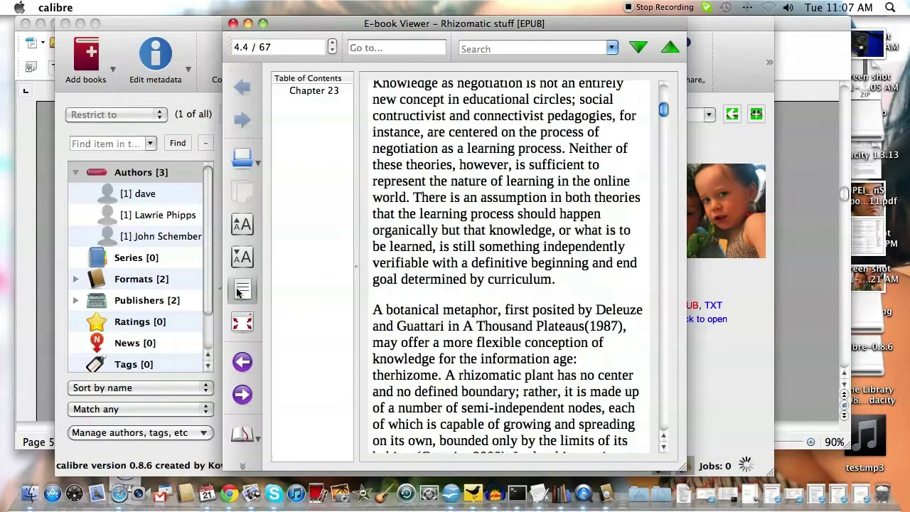
{"action": "left_click", "coordinate": [308, 90]}
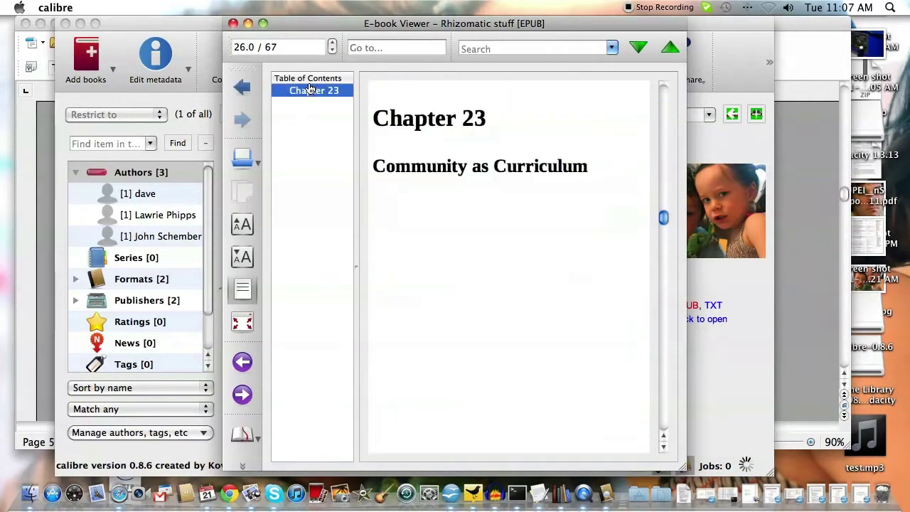
{"action": "left_click", "coordinate": [311, 83]}
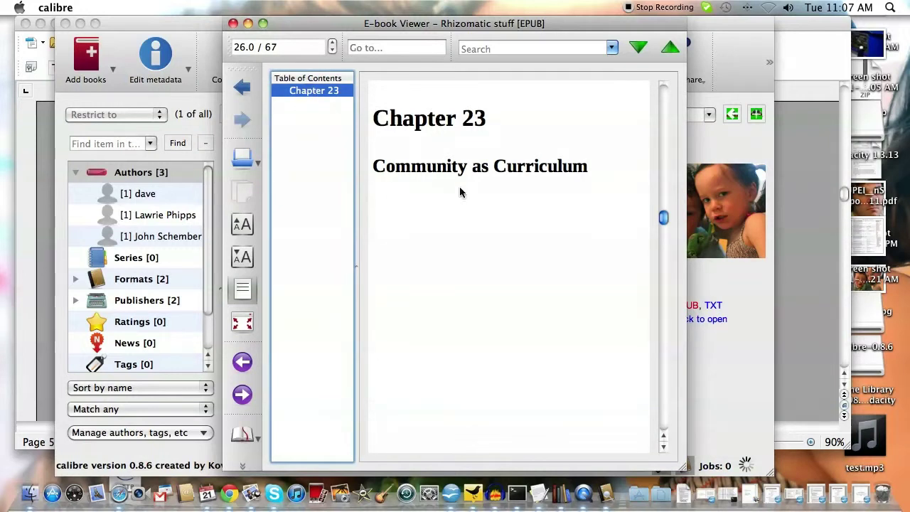
{"action": "scroll", "coordinate": [469, 189], "scroll_direction": "up", "scroll_amount": 15}
{"action": "scroll", "coordinate": [476, 190], "scroll_direction": "up", "scroll_amount": 10}
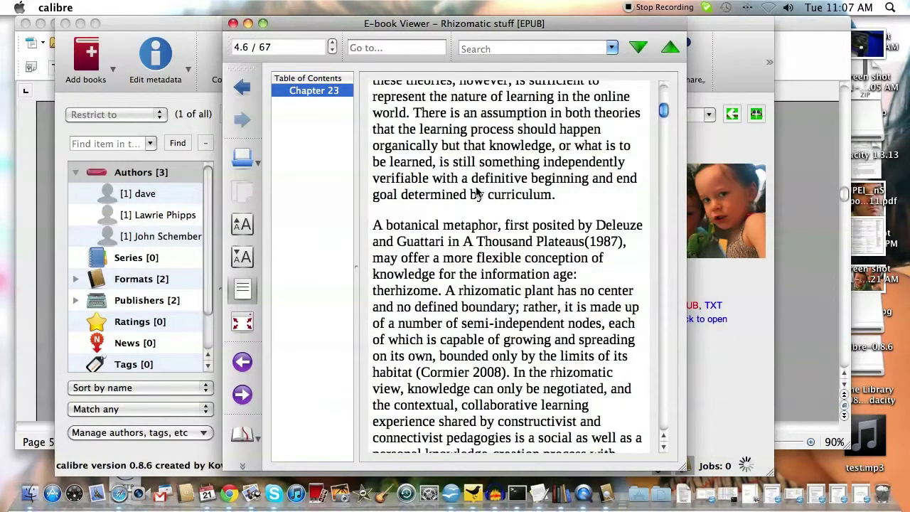
{"action": "scroll", "coordinate": [476, 190], "scroll_direction": "down", "scroll_amount": 5}
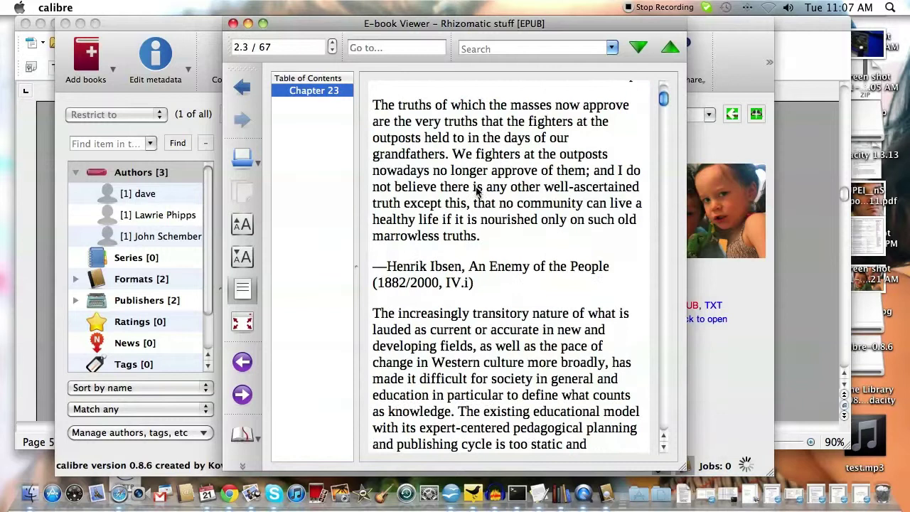
{"action": "scroll", "coordinate": [477, 191], "scroll_direction": "up", "scroll_amount": 2}
{"action": "scroll", "coordinate": [476, 191], "scroll_direction": "down", "scroll_amount": 5}
{"action": "scroll", "coordinate": [478, 191], "scroll_direction": "down", "scroll_amount": 2}
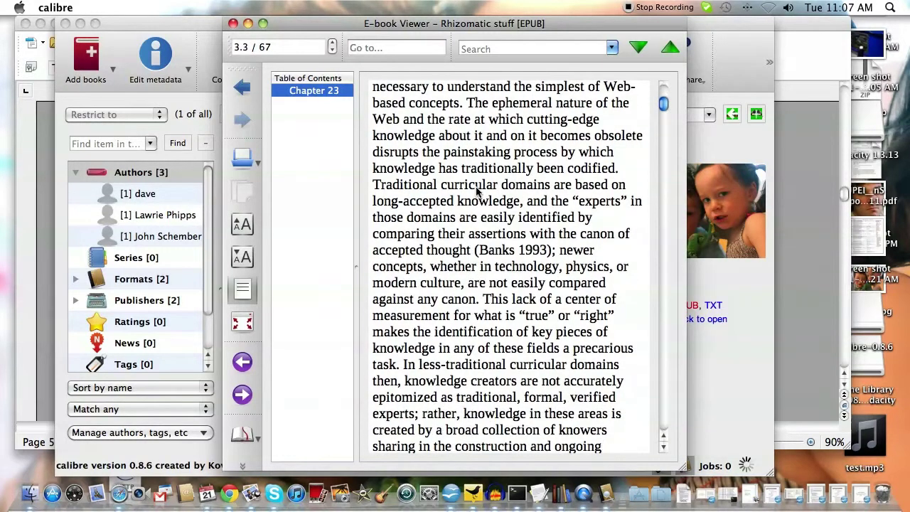
Step: Close the viewer, filter to the other author, and read Surviving Conferences' TXT in TextEdit
{"action": "left_click", "coordinate": [233, 23]}
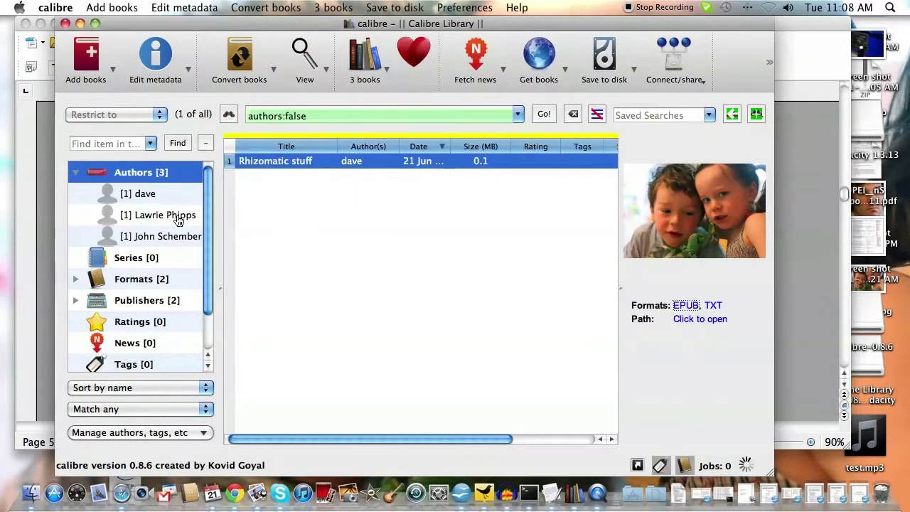
{"action": "left_click", "coordinate": [173, 219]}
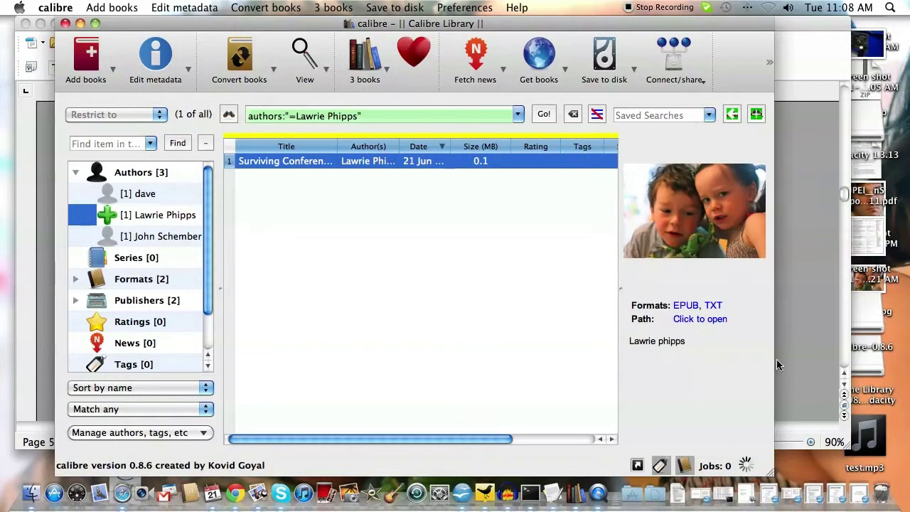
{"action": "left_click", "coordinate": [713, 305]}
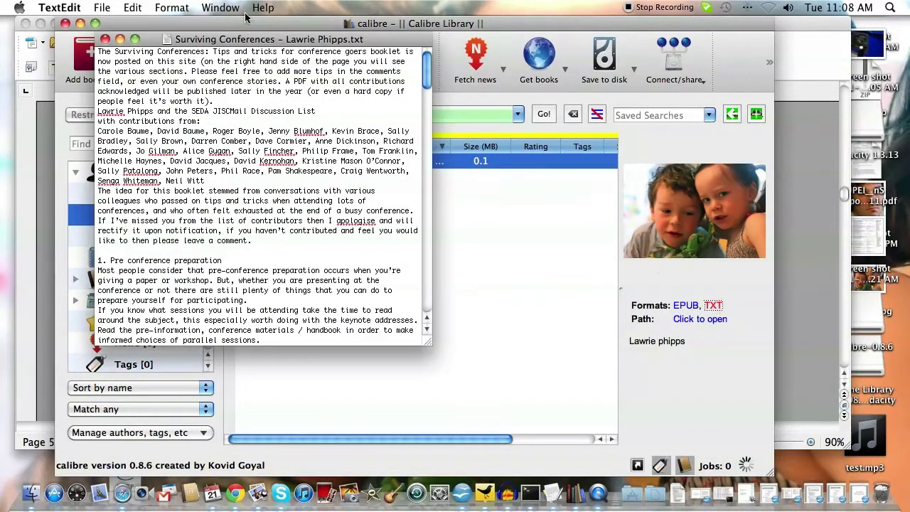
{"action": "left_click_drag", "start_coordinate": [288, 16], "coordinate": [415, 51]}
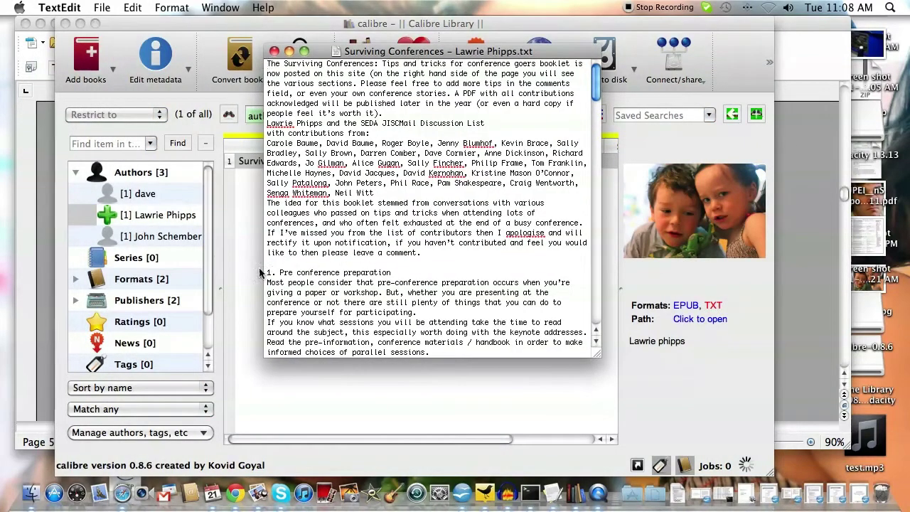
{"action": "left_click", "coordinate": [293, 272]}
{"action": "scroll", "coordinate": [334, 272], "scroll_direction": "down", "scroll_amount": 10}
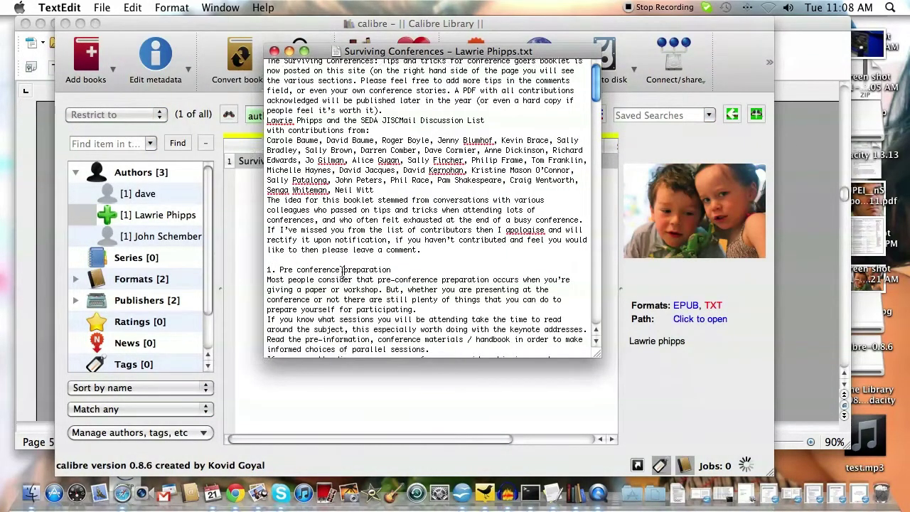
{"action": "scroll", "coordinate": [342, 272], "scroll_direction": "down", "scroll_amount": 1}
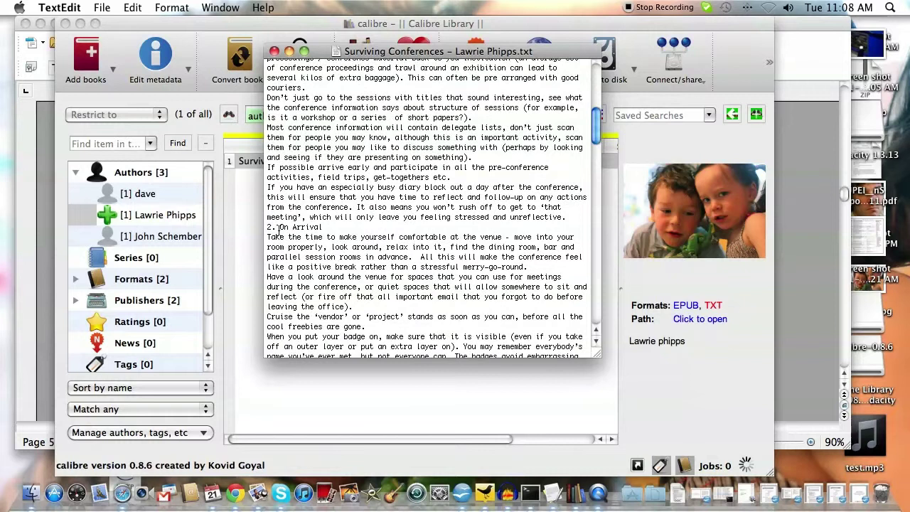
{"action": "scroll", "coordinate": [300, 227], "scroll_direction": "down", "scroll_amount": 7}
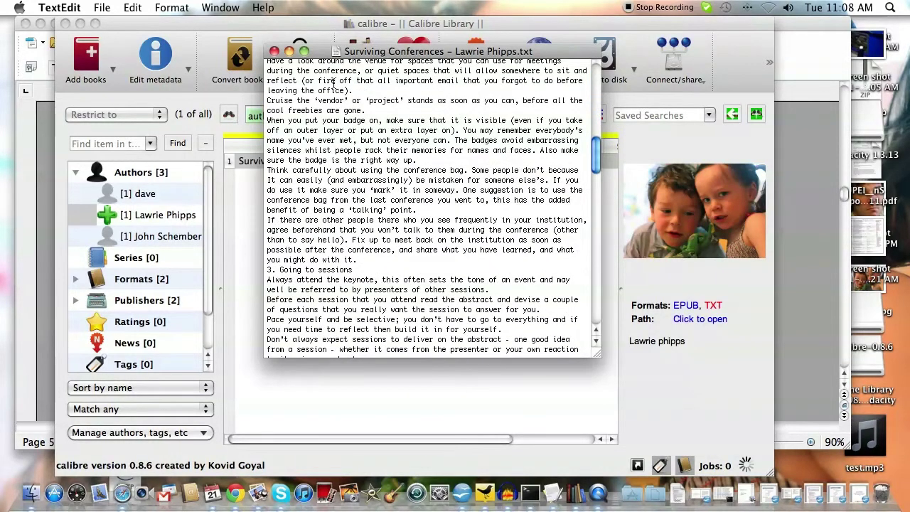
{"action": "left_click", "coordinate": [274, 51]}
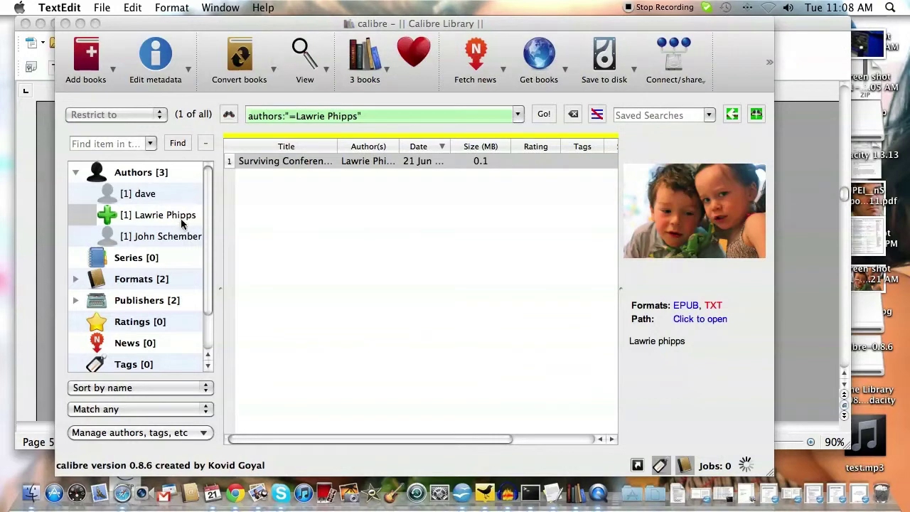
{"action": "left_click", "coordinate": [679, 306]}
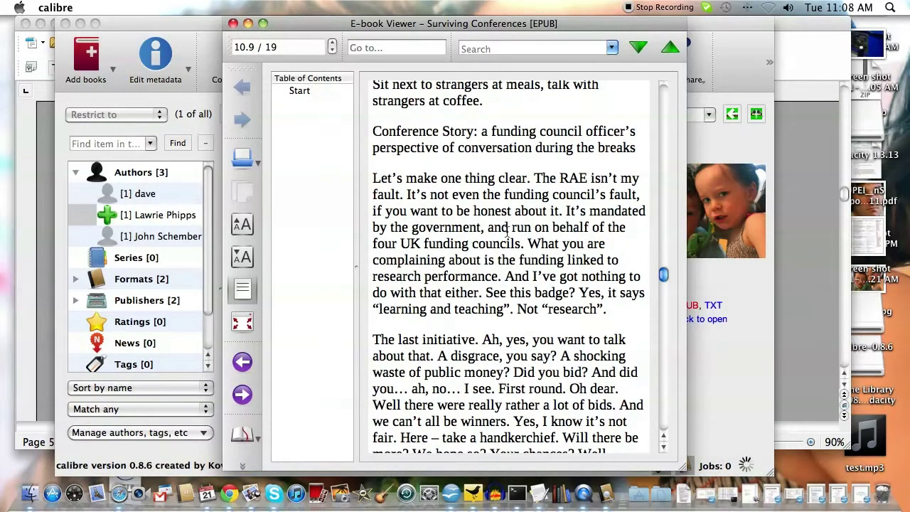
{"action": "scroll", "coordinate": [507, 229], "scroll_direction": "up", "scroll_amount": 15}
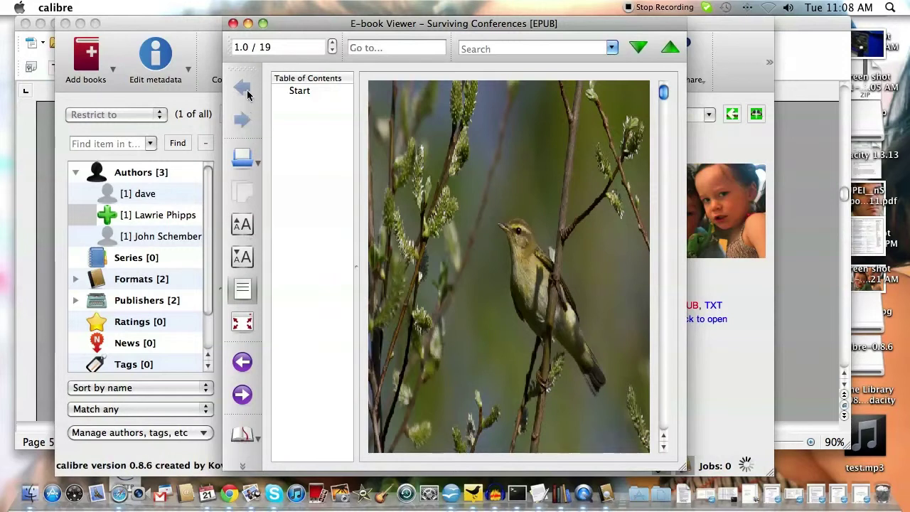
{"action": "left_click", "coordinate": [233, 24]}
Step: Filter the library by the first author so only 'Rhizomatic stuff' by dave is listed
{"action": "left_click", "coordinate": [155, 195]}
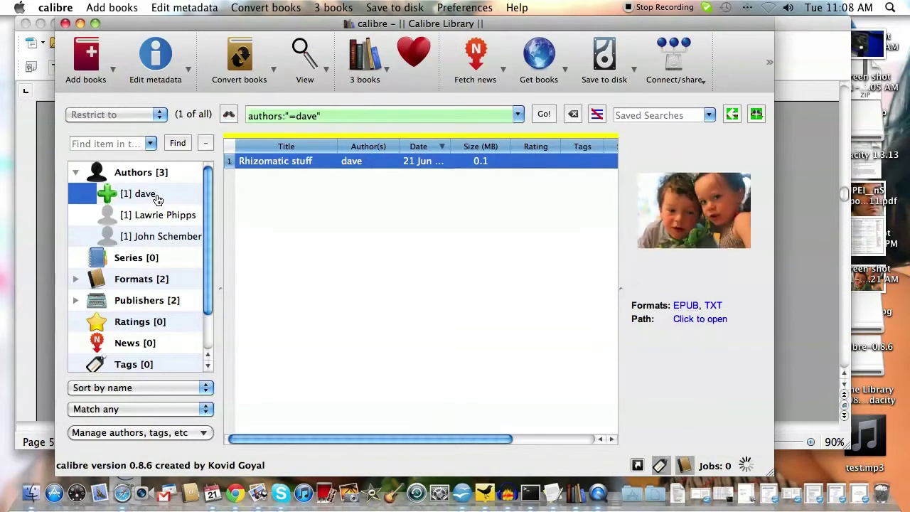